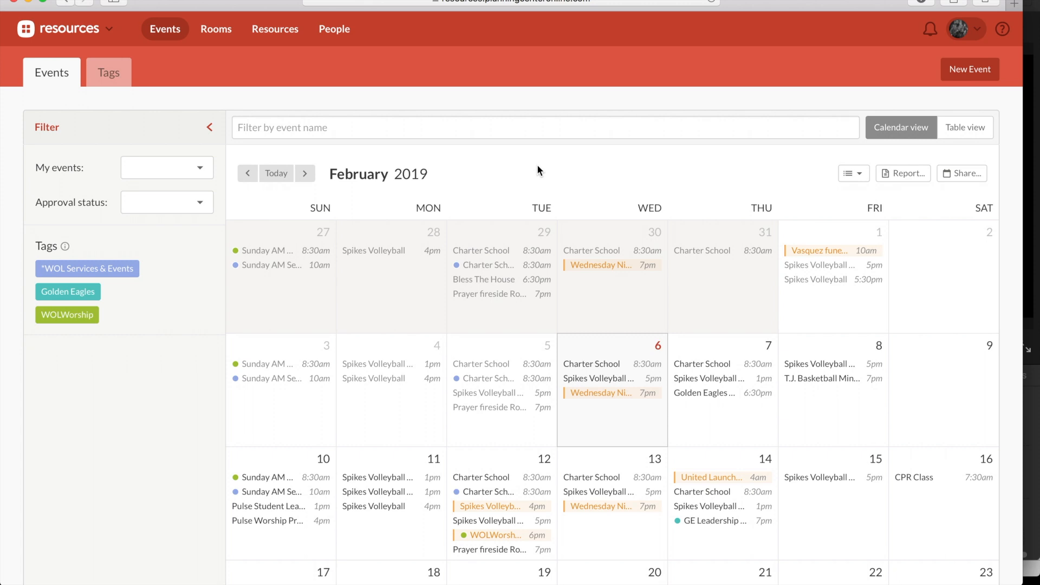
pyautogui.scroll(-5, 538, 166)
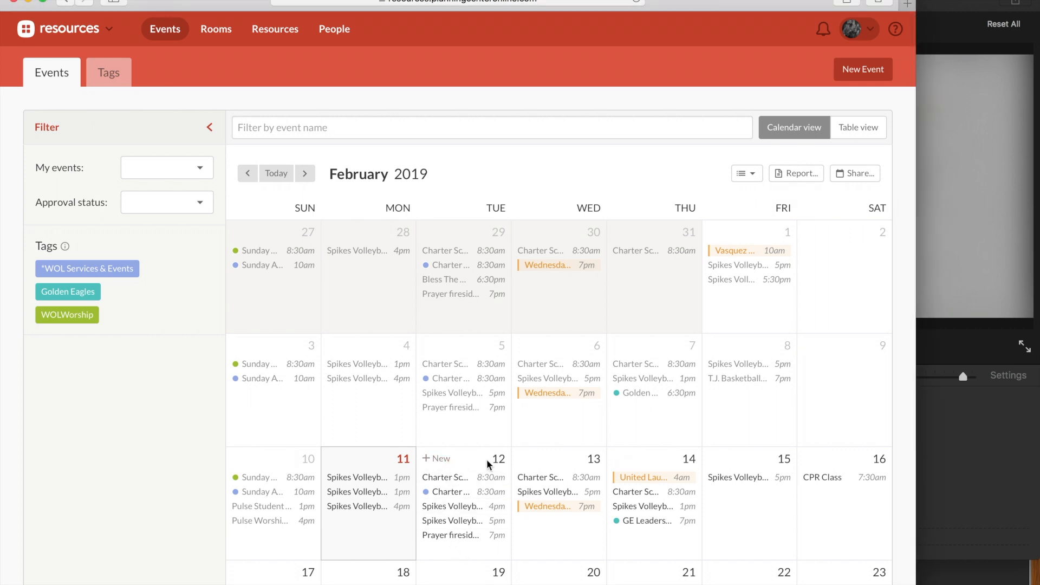
pyautogui.click(439, 460)
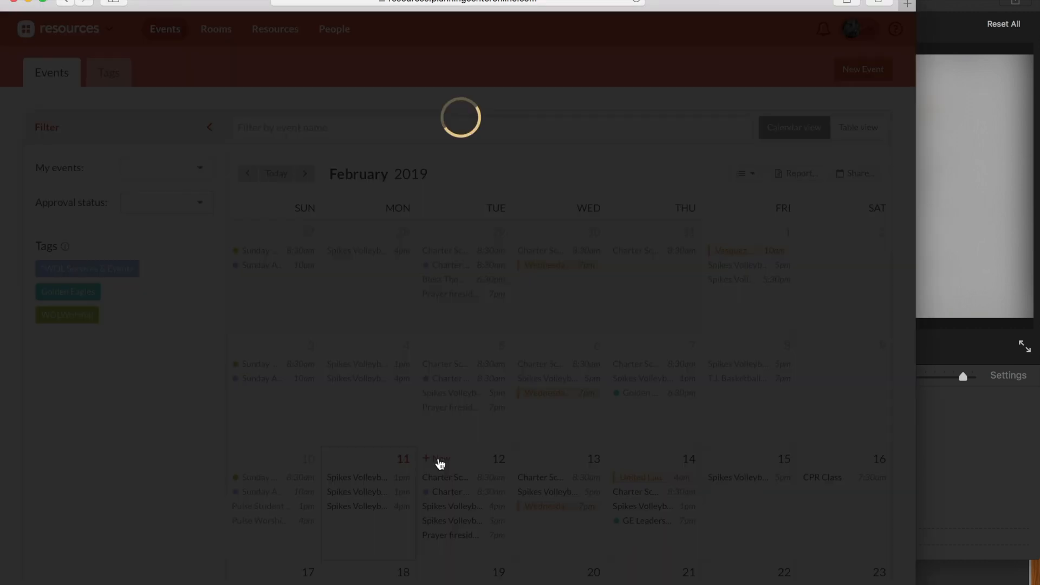
pyautogui.click(683, 538)
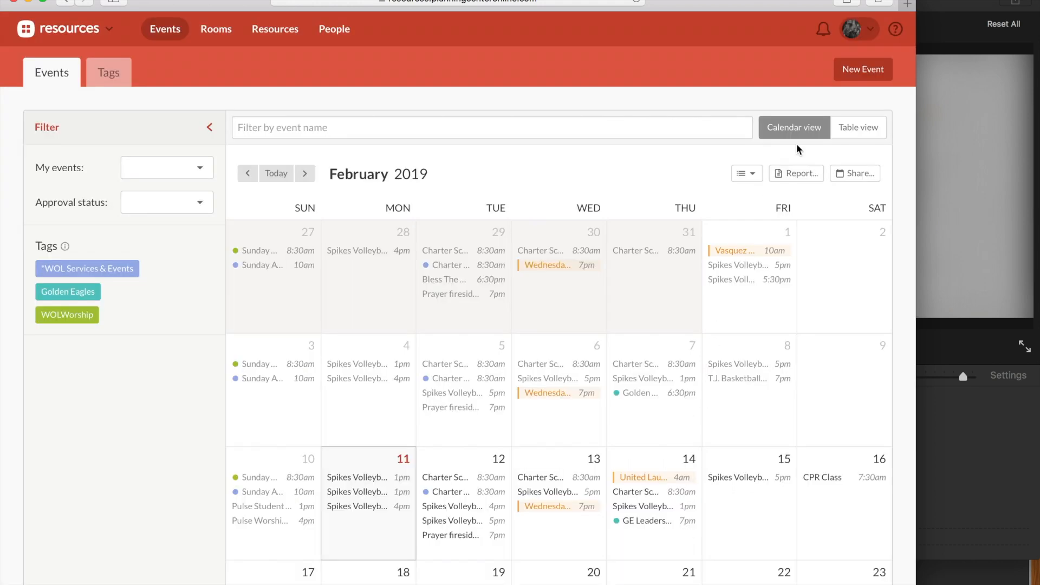
# Step: Start a new event named "WOLWorship Rehearsal" with the description "Weekly WOLWorship Team Rehearsals on Tuesday Nights"
pyautogui.click(863, 74)
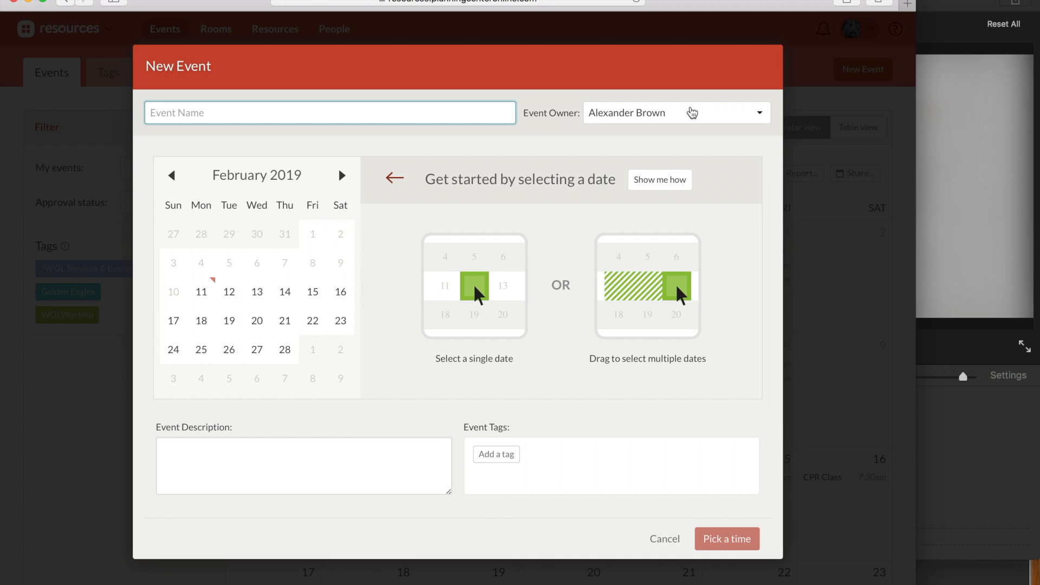
pyautogui.click(471, 112)
pyautogui.write('WOLWorship Rehearsal')
pyautogui.click(304, 464)
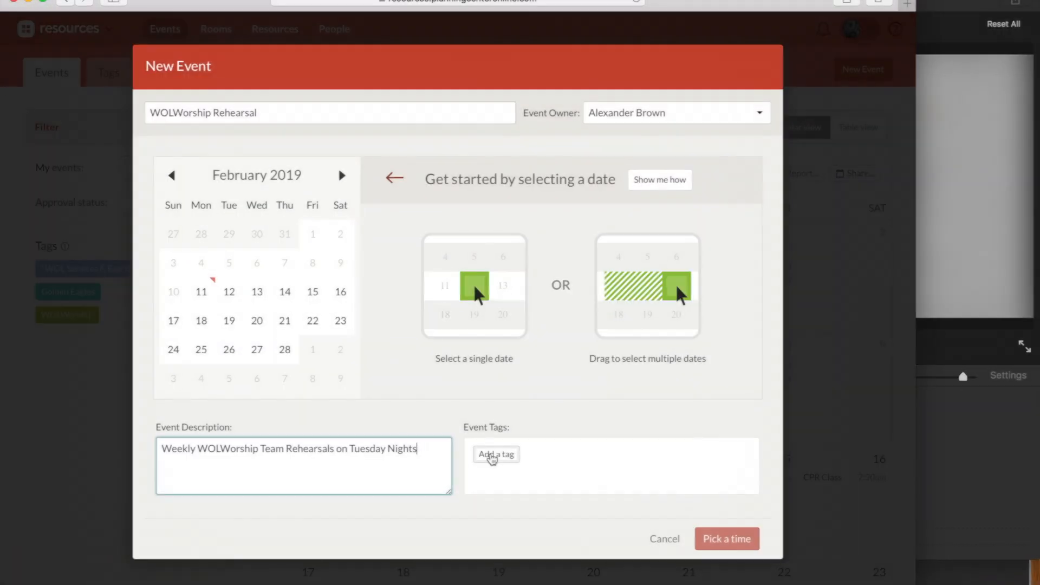
# Step: Add the WOLWorship tag to the new event
pyautogui.click(492, 457)
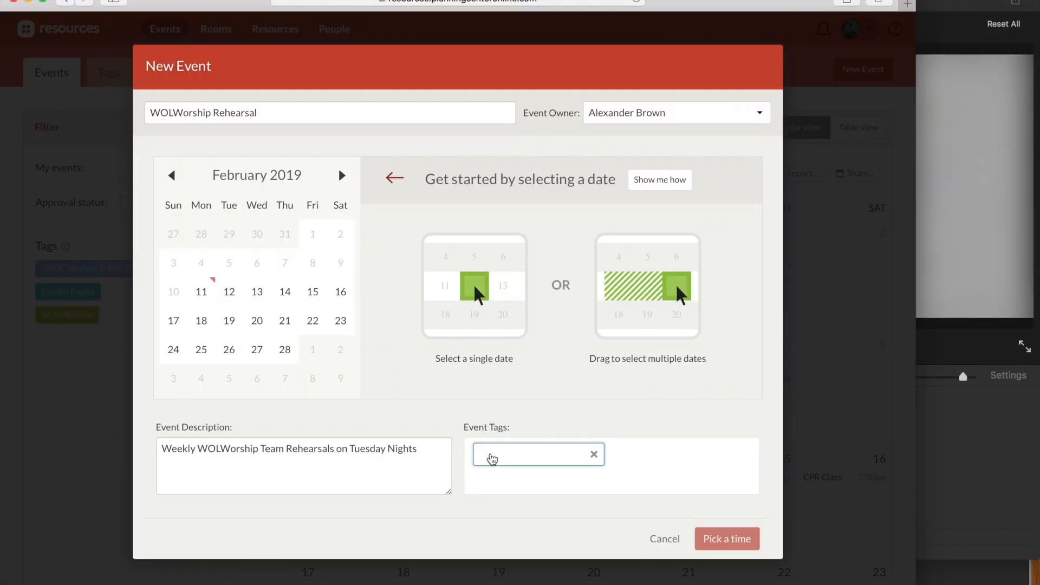
pyautogui.write('Wol')
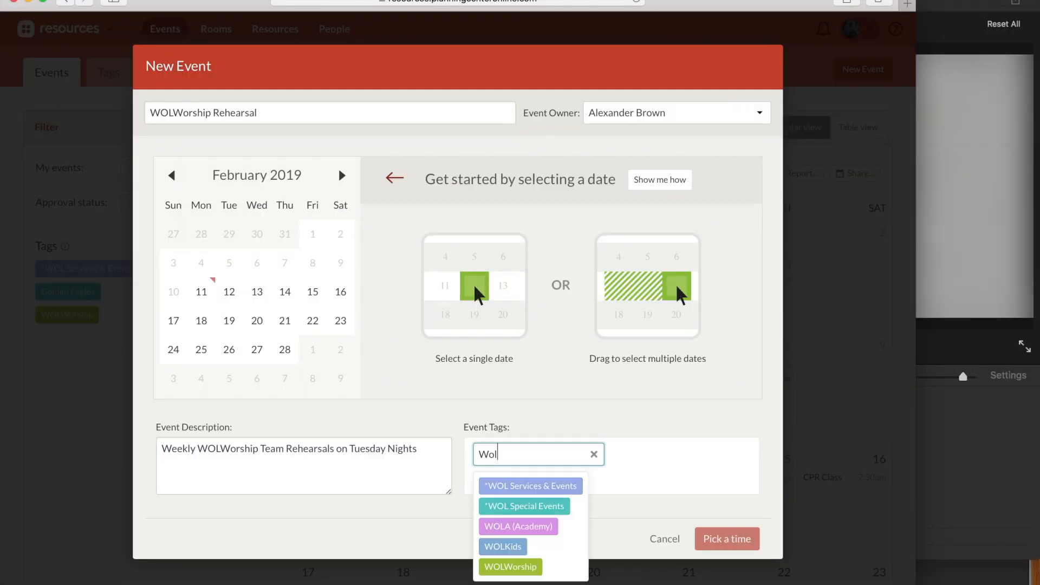
pyautogui.click(512, 567)
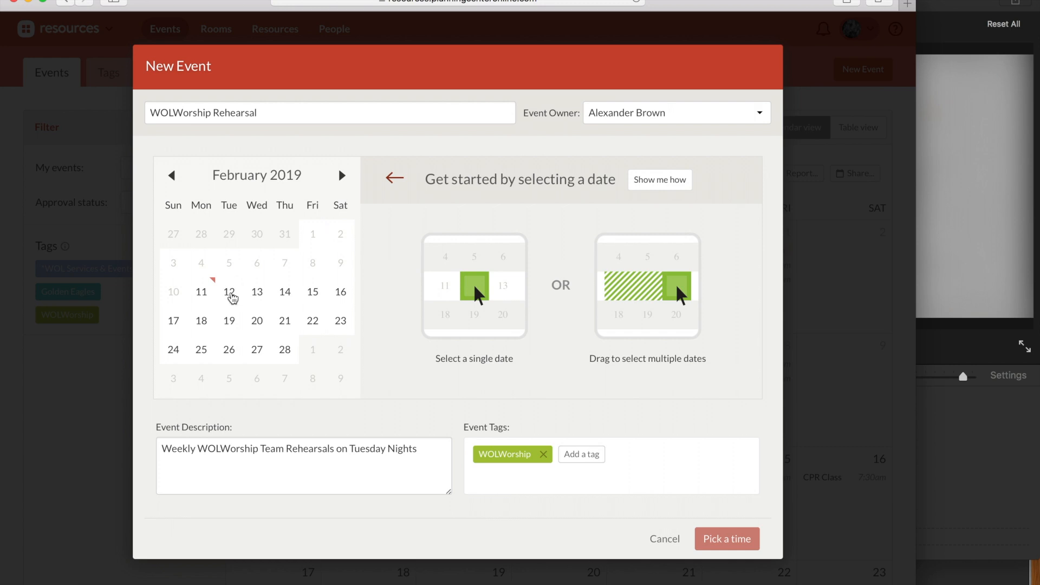
# Step: Schedule the event for 02/12/2019 from 6:00pm to 9:00pm, leaving it as a non-overnight event
pyautogui.click(229, 295)
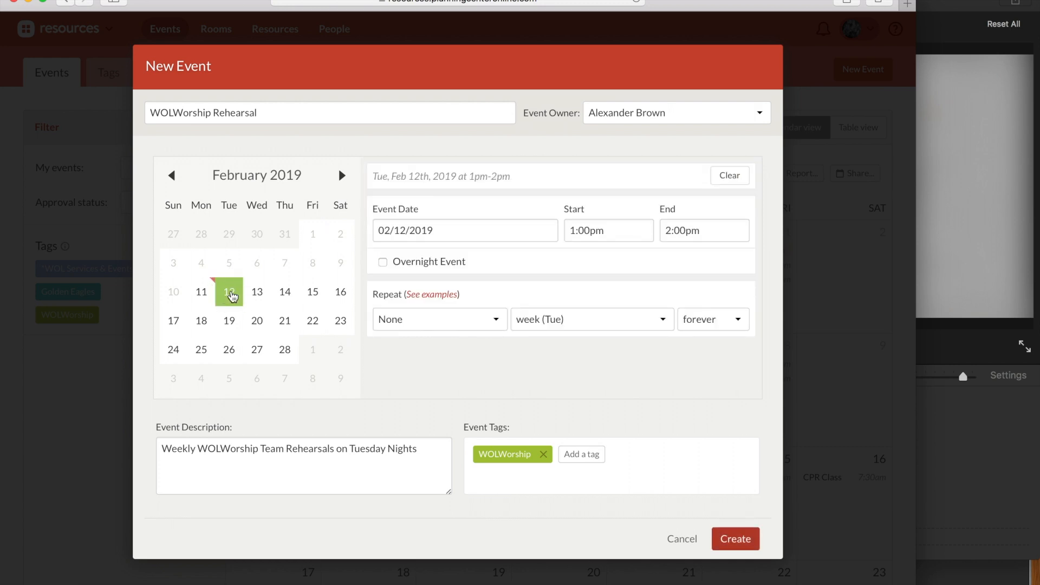
pyautogui.moveTo(374, 176); pyautogui.dragTo(513, 174)
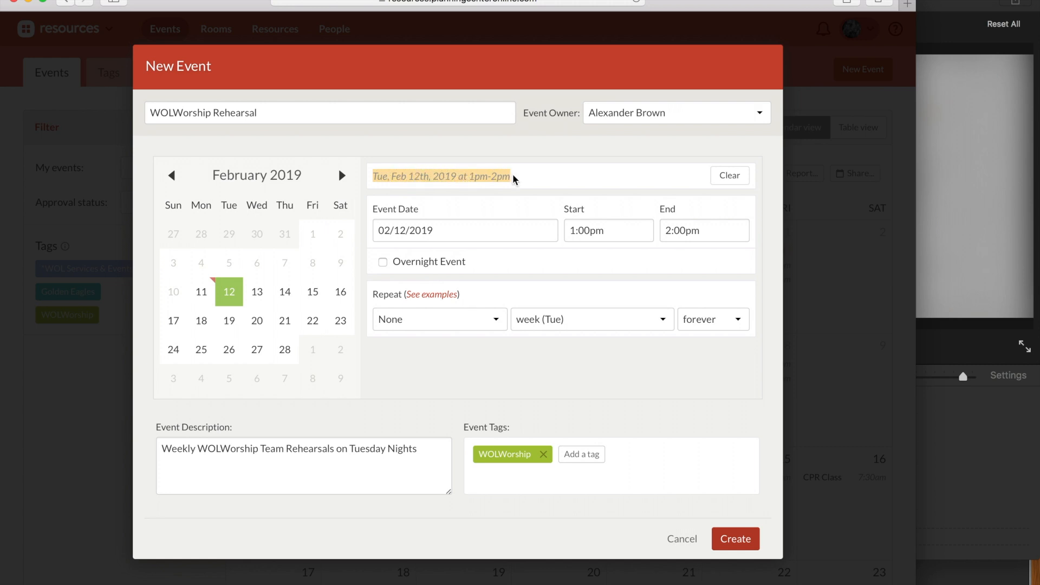
pyautogui.click(563, 228)
pyautogui.write('6')
pyautogui.press('Tab')
pyautogui.write('8')
pyautogui.press('BackSpace')
pyautogui.write('9pm')
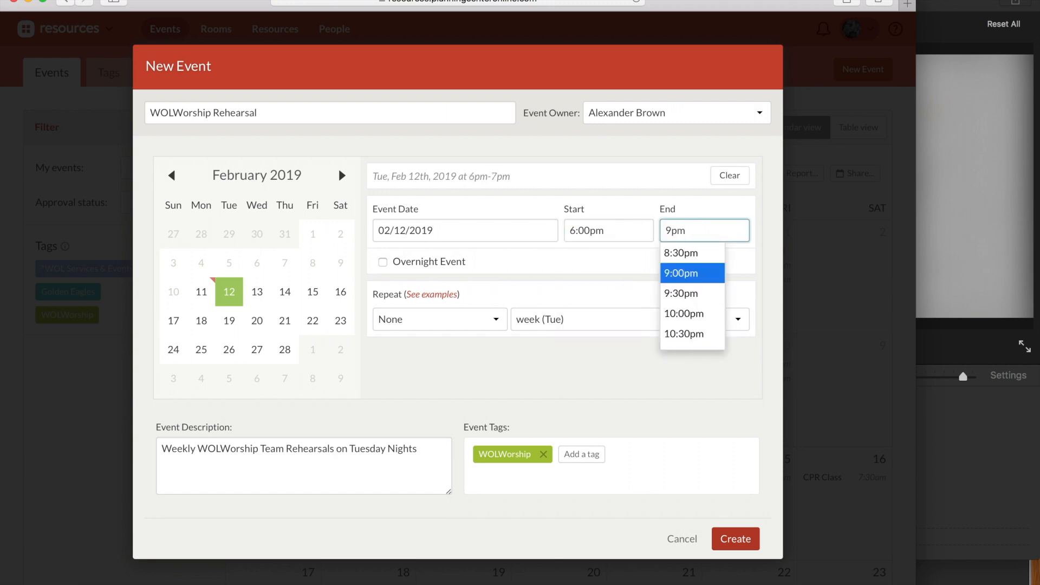
pyautogui.click(525, 265)
pyautogui.click(421, 264)
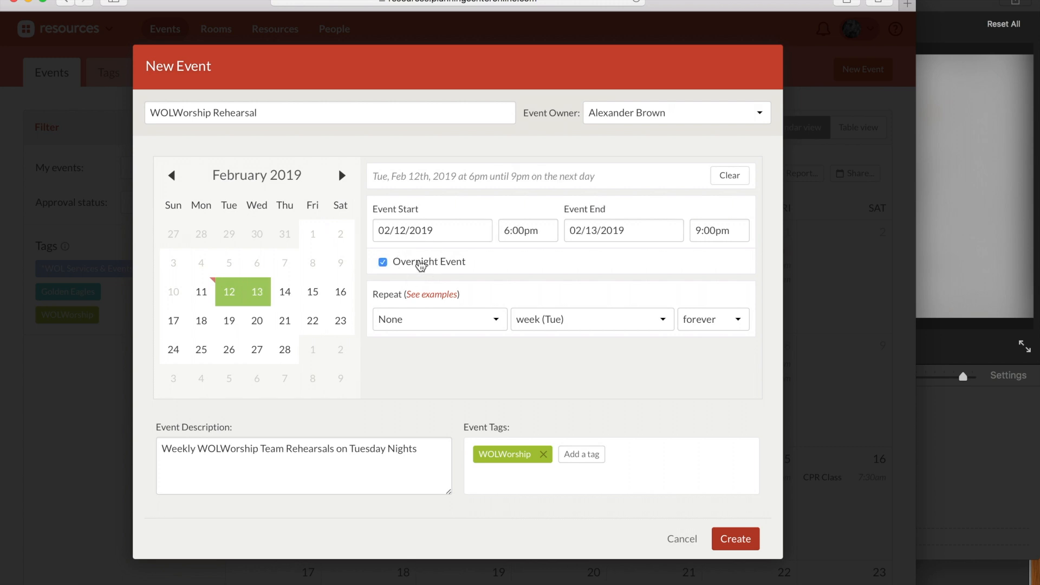
pyautogui.click(421, 263)
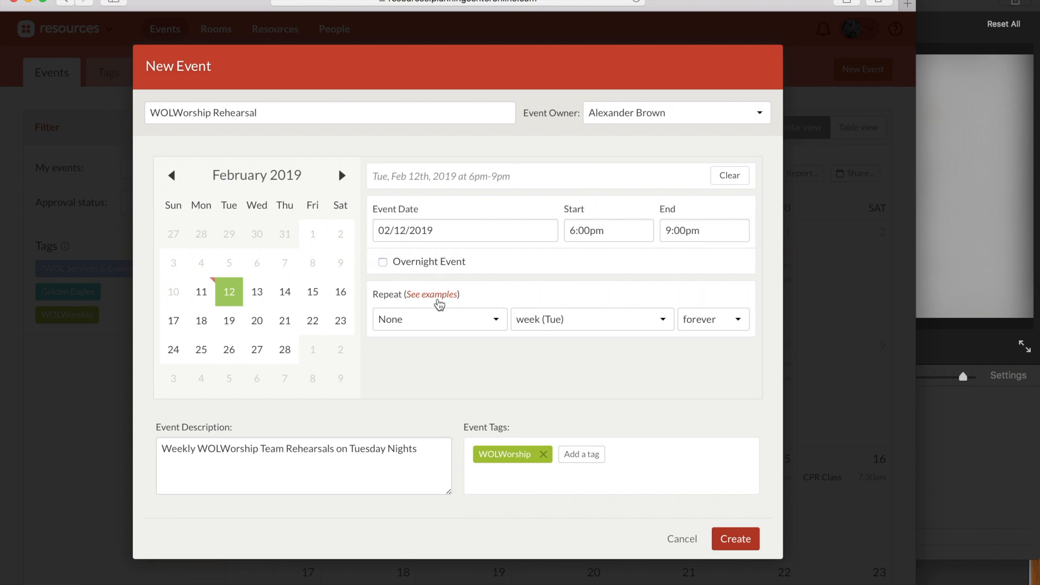
# Step: Set the event to repeat every week on Tuesday, forever
pyautogui.click(433, 325)
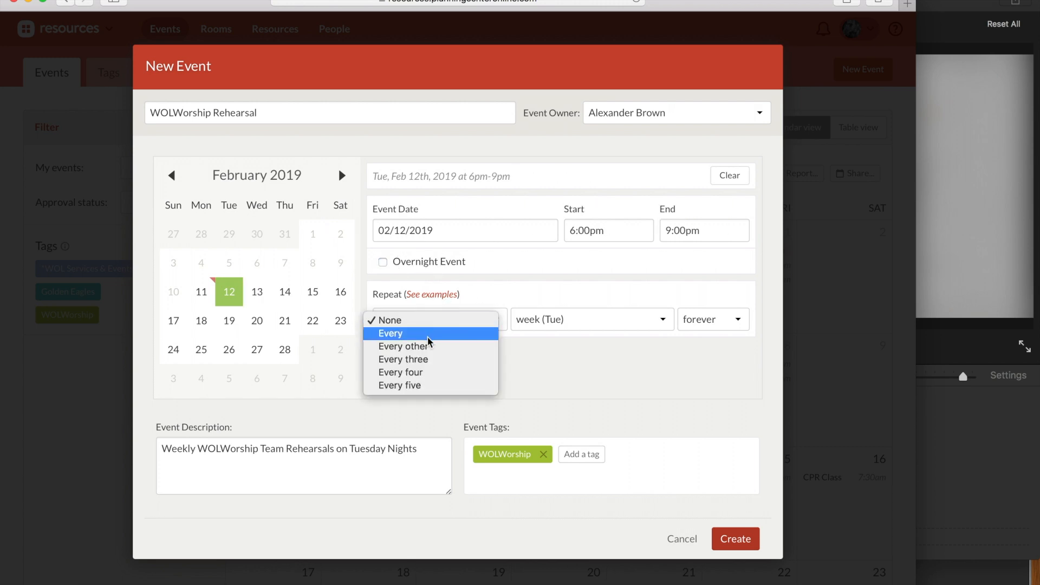
pyautogui.click(547, 359)
pyautogui.click(494, 325)
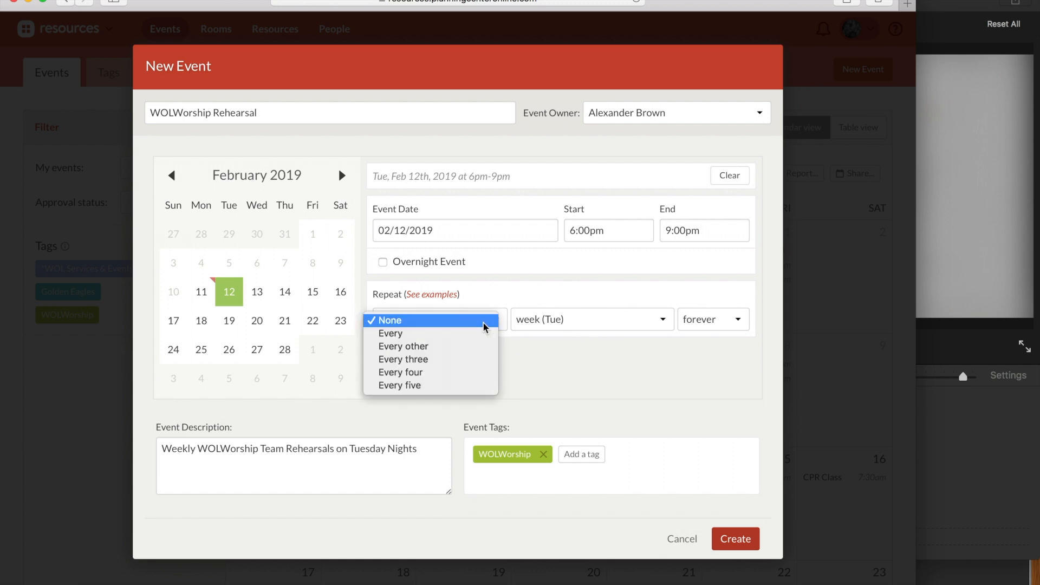
pyautogui.click(473, 334)
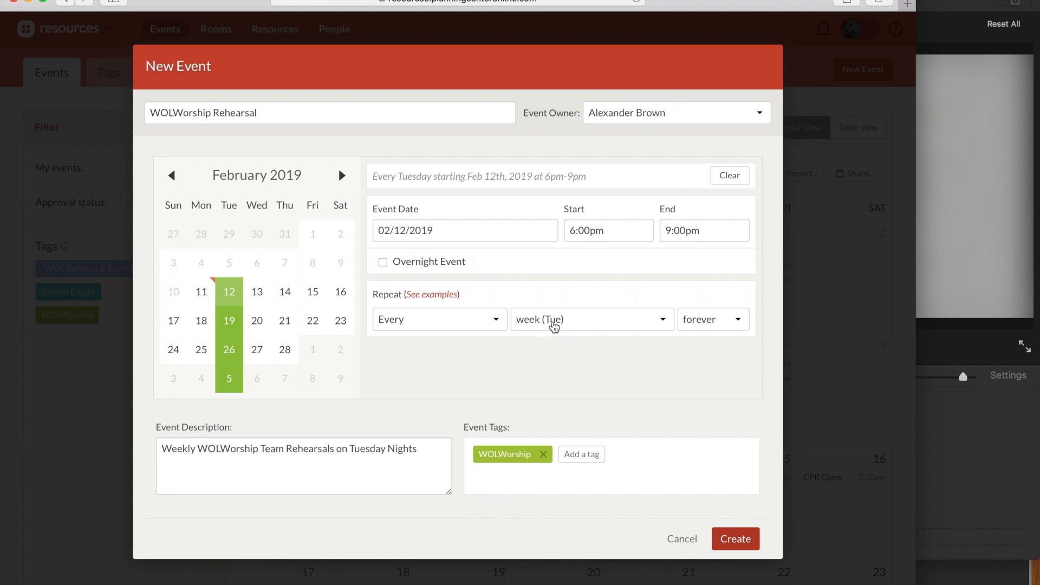
# Step: Try a monthly repeat, preview it in the following months of the calendar, and restore the weekly Tuesday repeat
pyautogui.click(551, 321)
pyautogui.click(552, 334)
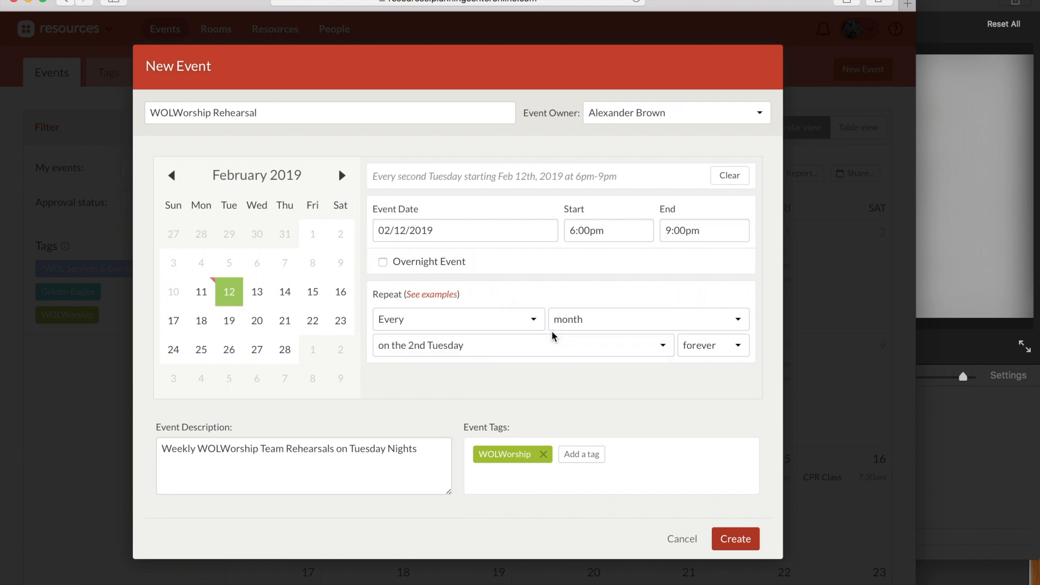
pyautogui.click(341, 177)
pyautogui.click(342, 177)
pyautogui.click(341, 177)
pyautogui.click(172, 176)
pyautogui.click(172, 176)
pyautogui.click(172, 176)
pyautogui.click(553, 320)
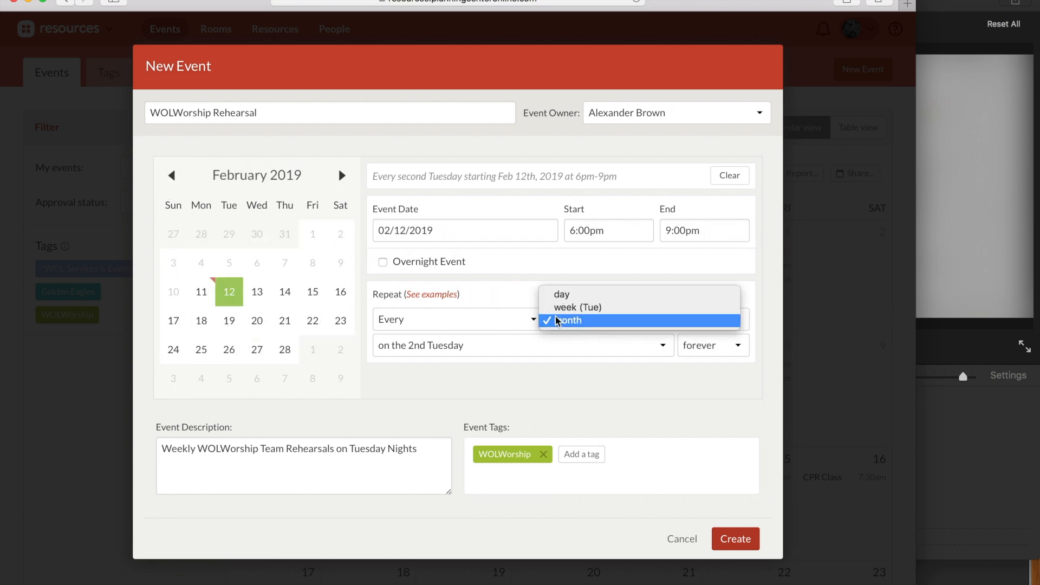
pyautogui.click(562, 305)
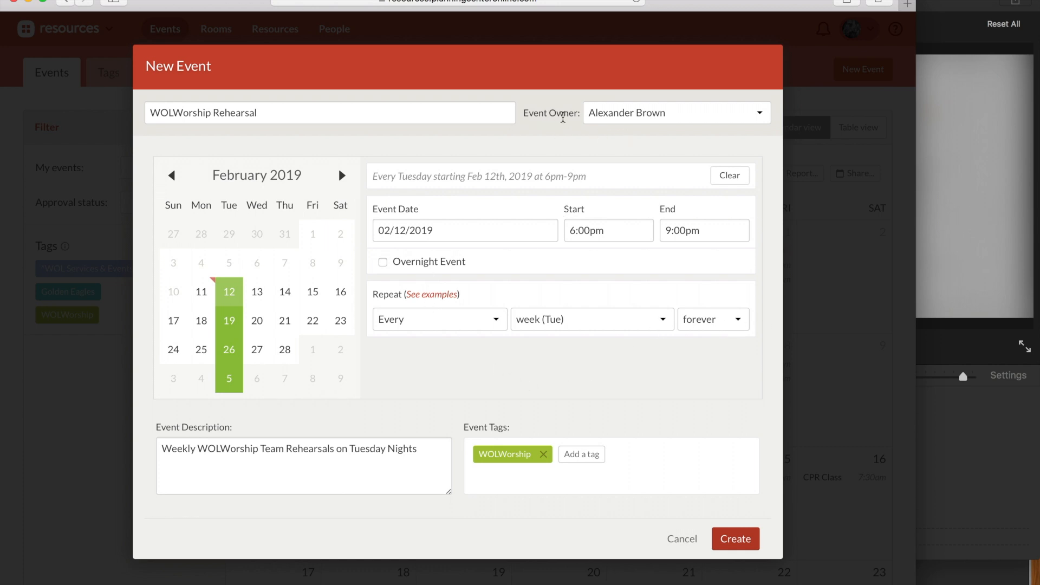
# Step: Keep the preselected event owner and create the event
pyautogui.click(615, 120)
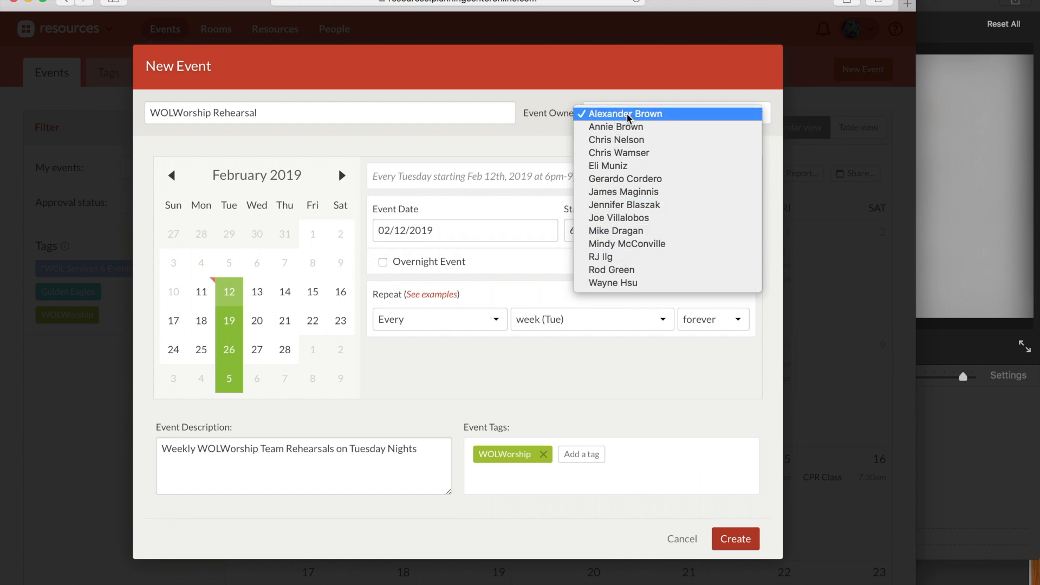
pyautogui.click(642, 113)
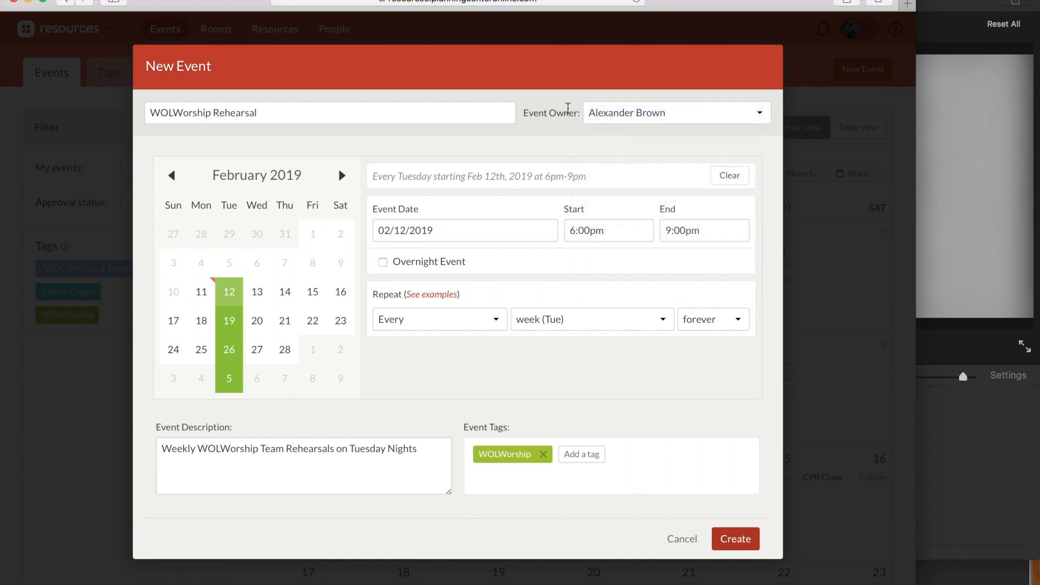
pyautogui.click(738, 538)
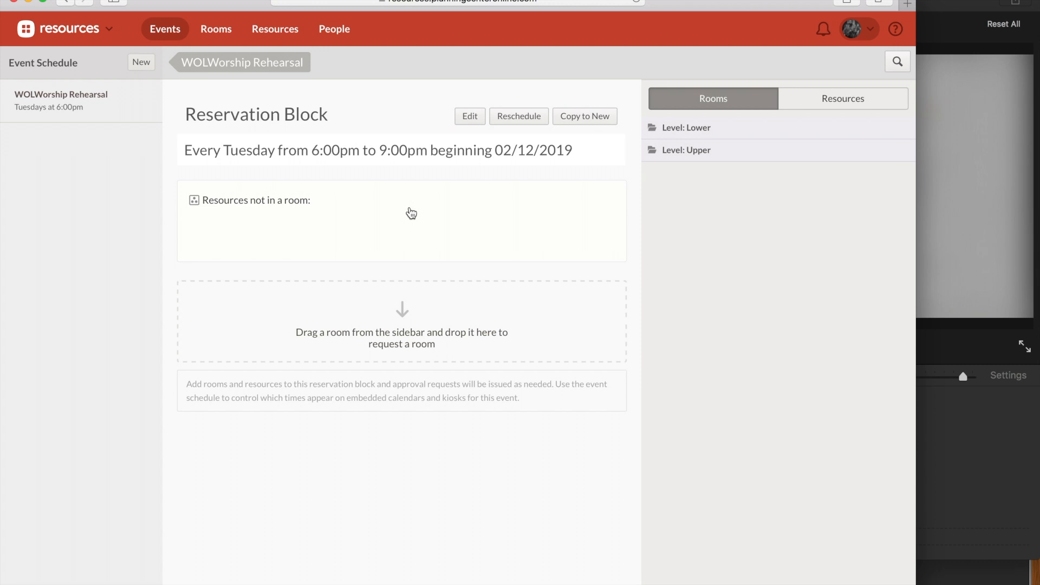
pyautogui.moveTo(183, 147); pyautogui.dragTo(574, 150)
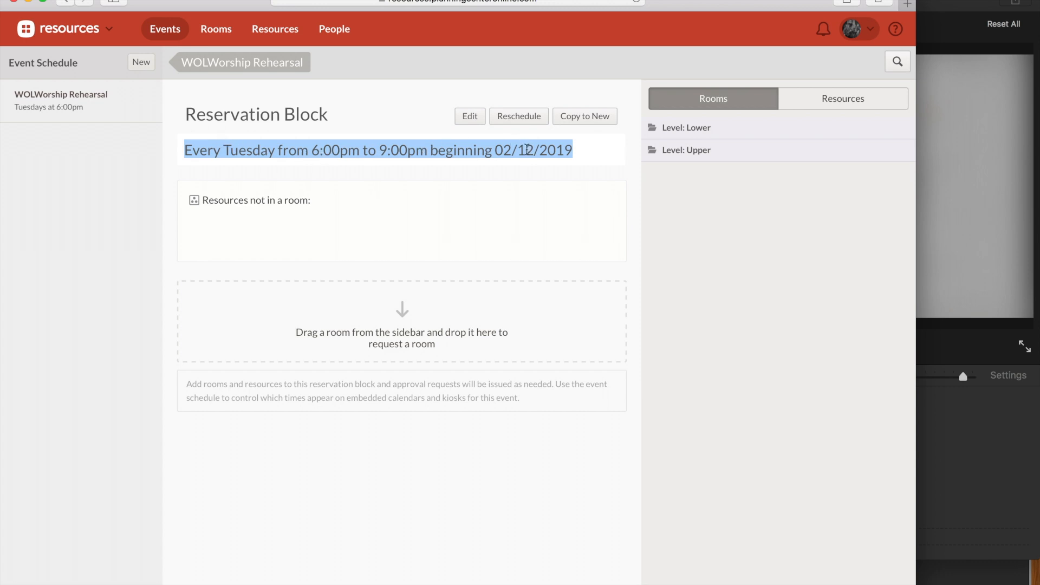
pyautogui.click(529, 177)
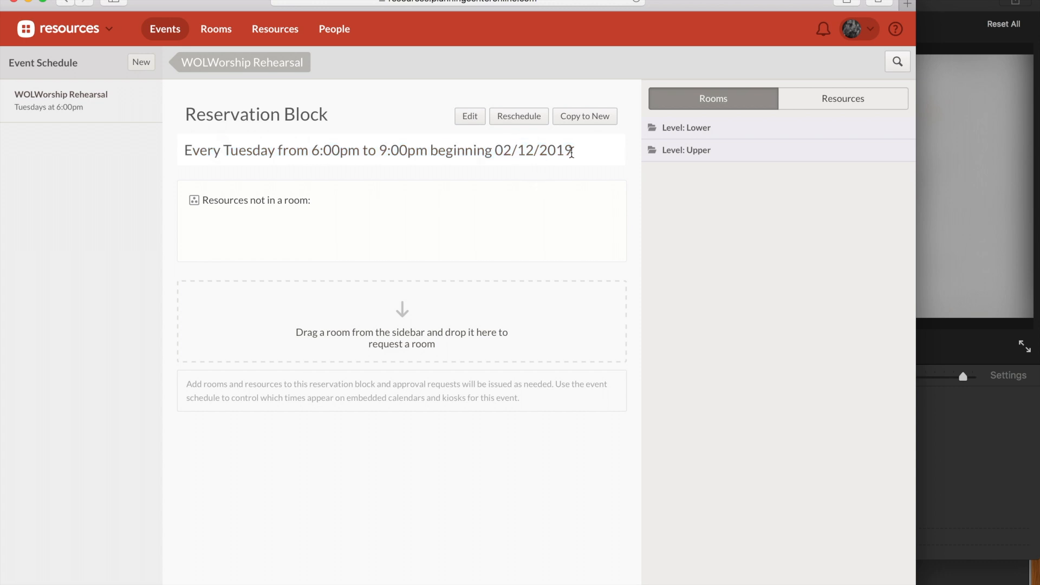
pyautogui.click(519, 119)
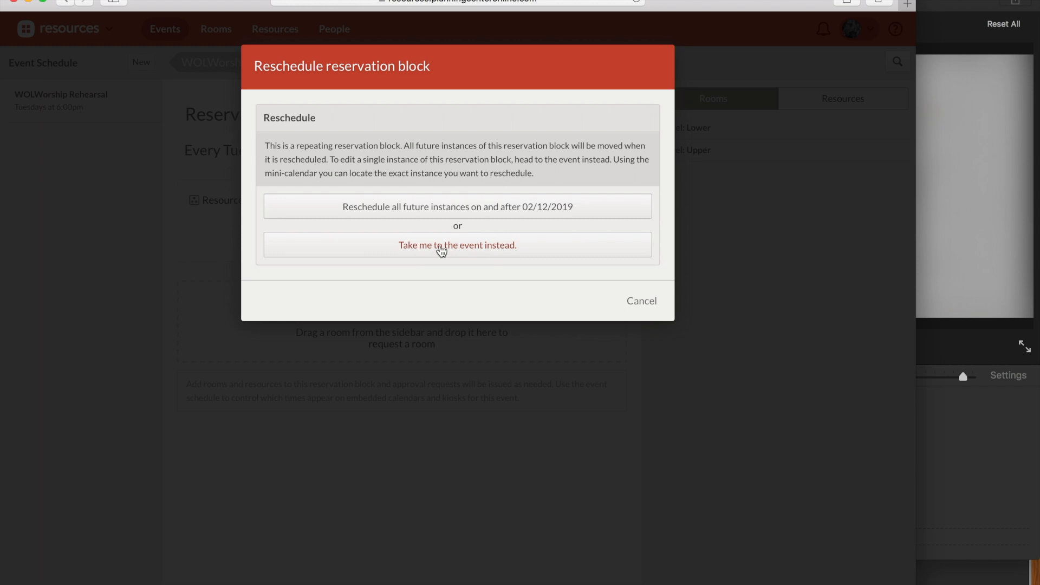
pyautogui.click(469, 213)
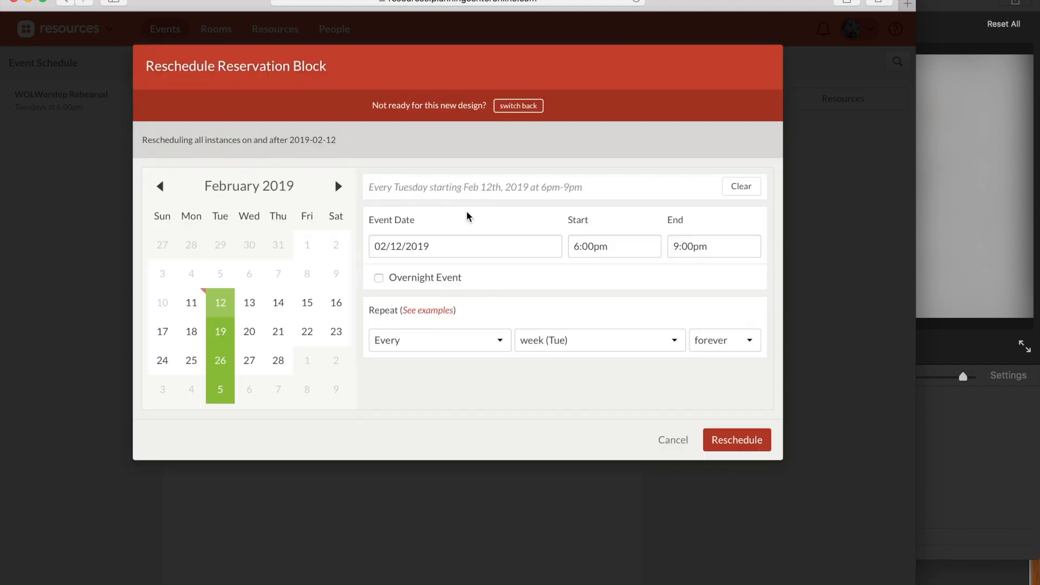
pyautogui.doubleClick(574, 246)
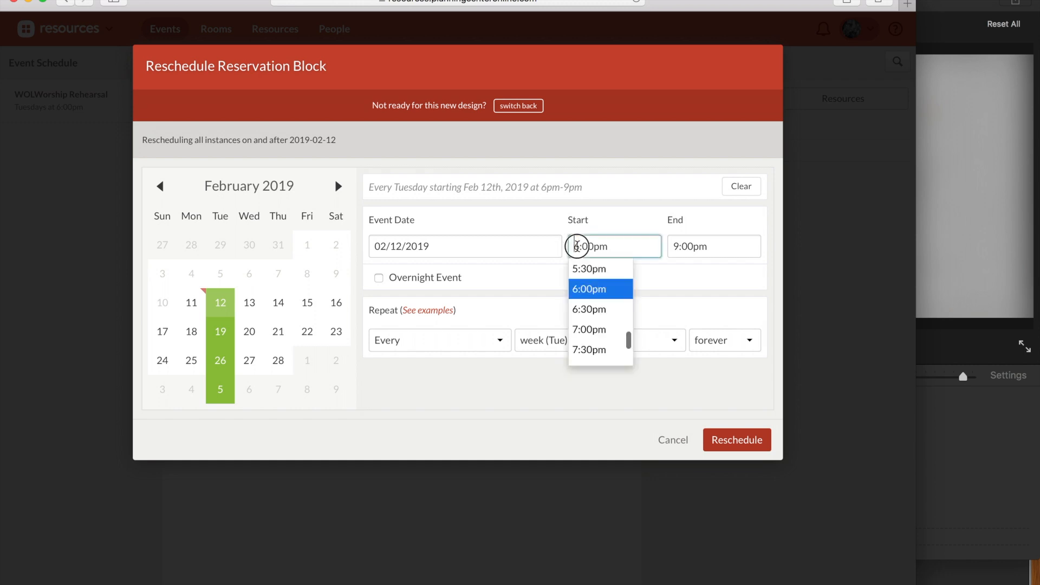
pyautogui.click(578, 247)
pyautogui.click(676, 443)
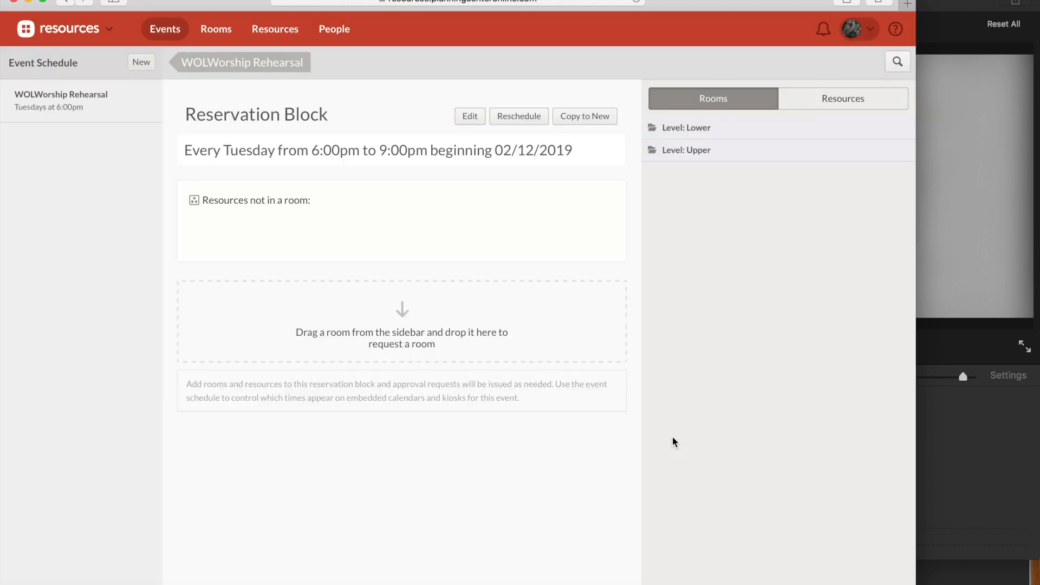
# Step: Request the Main Sanctuary from the lower level for the reservation block, without additional notes
pyautogui.click(696, 130)
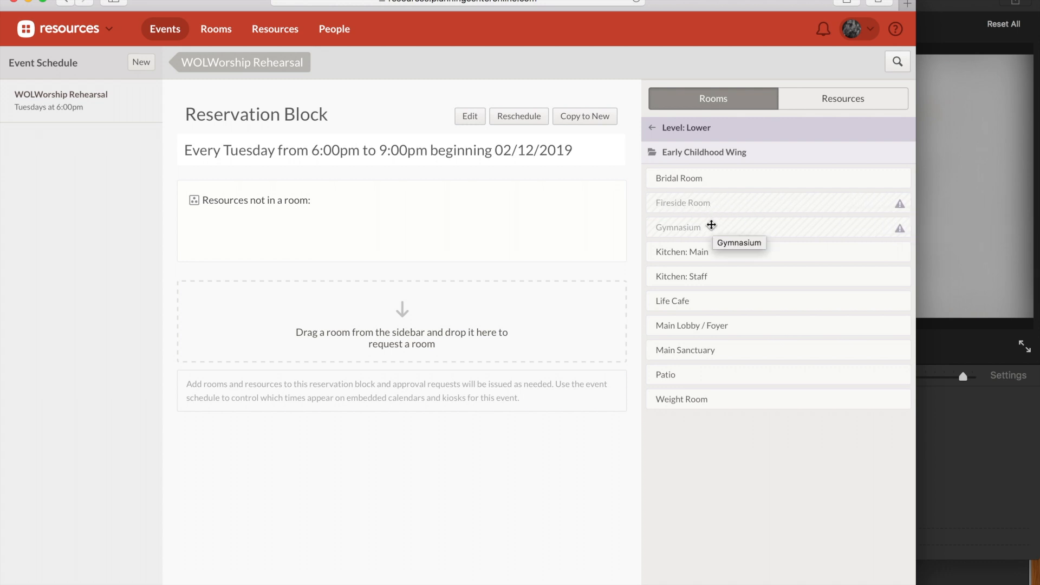
pyautogui.moveTo(722, 350); pyautogui.dragTo(409, 260)
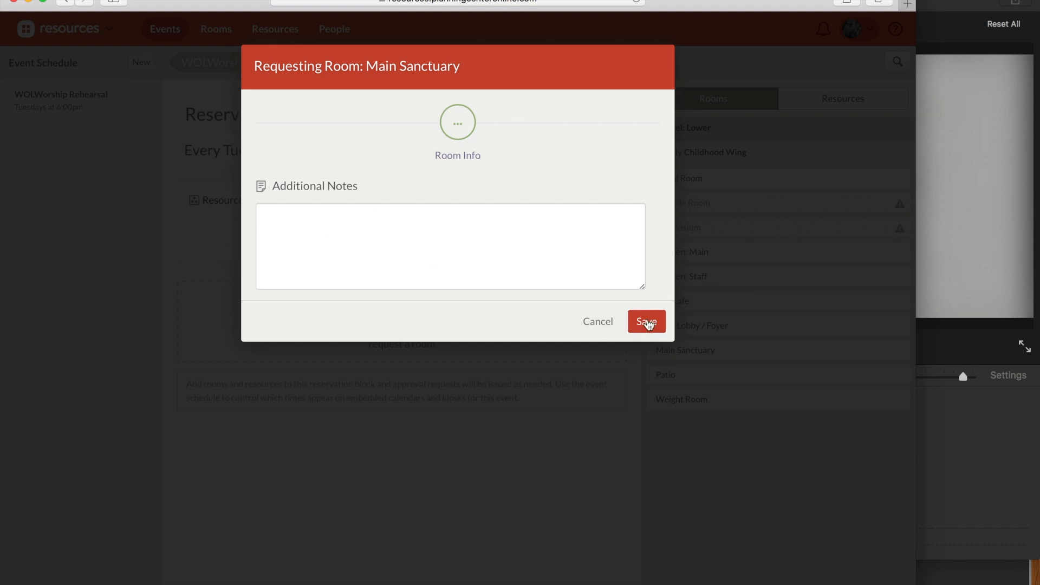
pyautogui.click(647, 321)
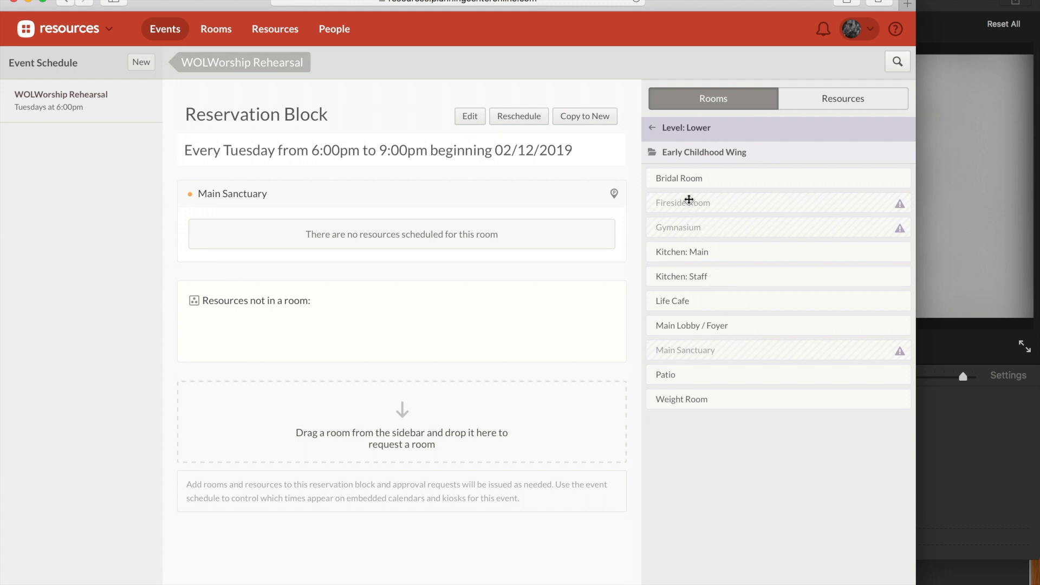
# Step: Browse the rooms available in the Early Childhood Wing and in the upper level's Pulse Area
pyautogui.click(668, 156)
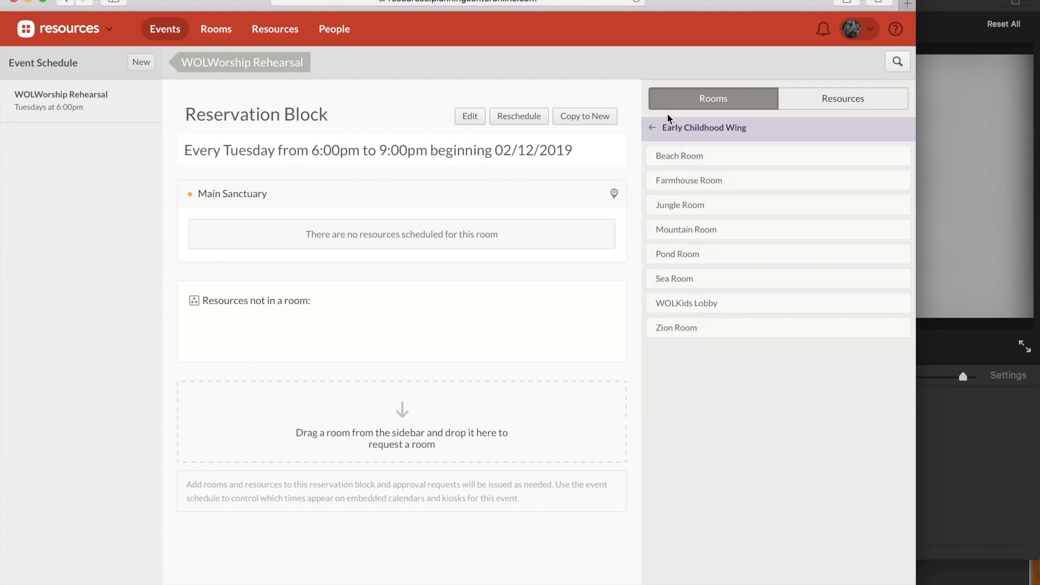
pyautogui.click(653, 128)
pyautogui.click(654, 128)
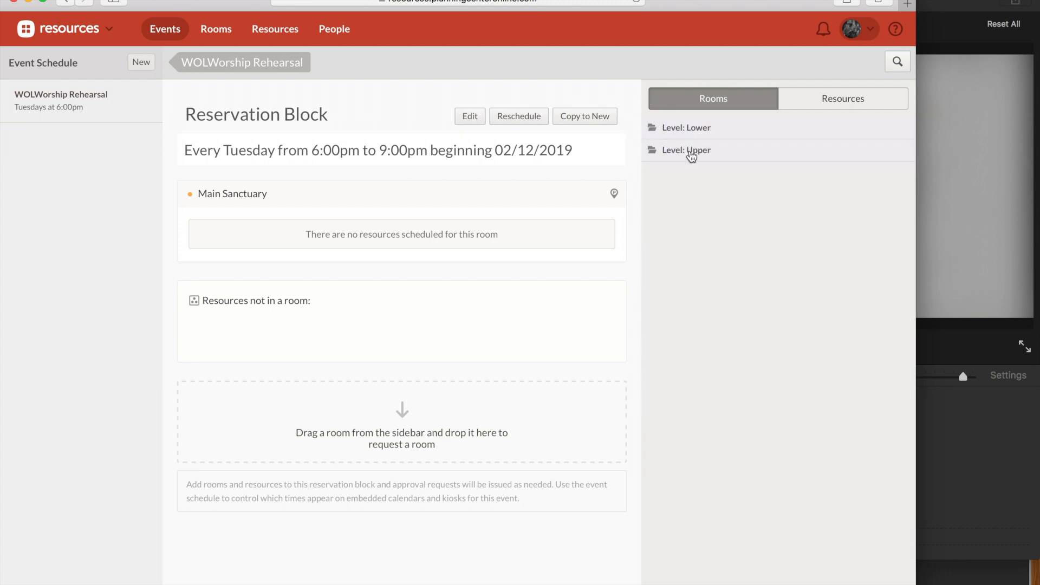
pyautogui.click(689, 155)
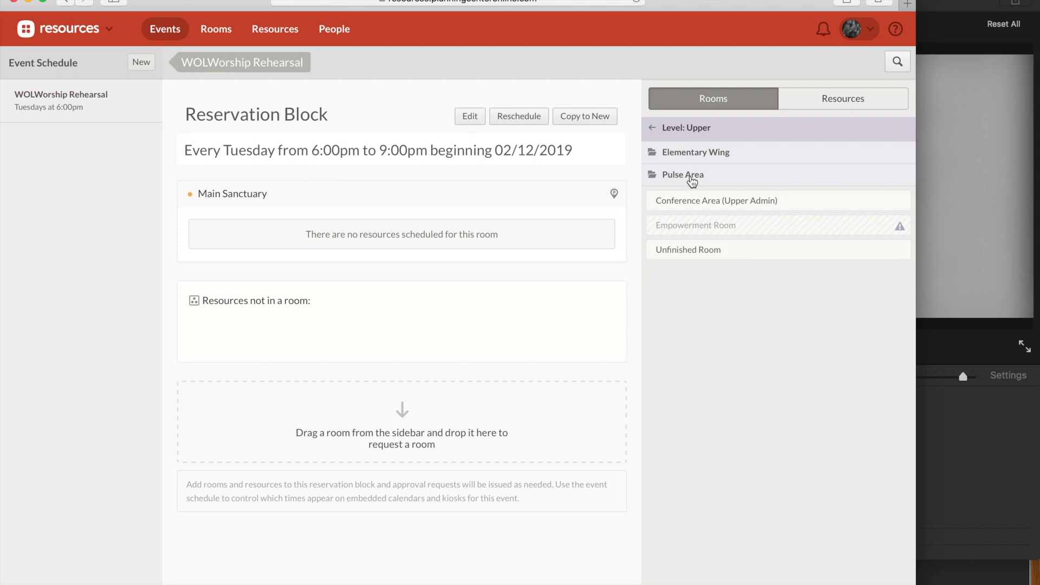
pyautogui.click(693, 175)
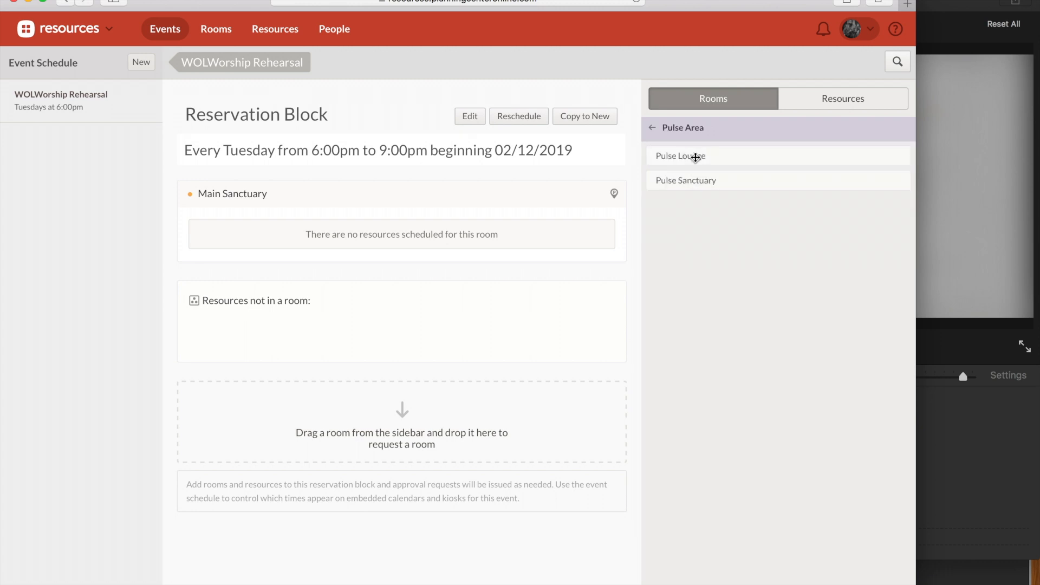
# Step: Request the Pulse Sanctuary for the reservation block, answering Yes for chairs, No for tables and Yes for media needs
pyautogui.moveTo(706, 183); pyautogui.dragTo(420, 245)
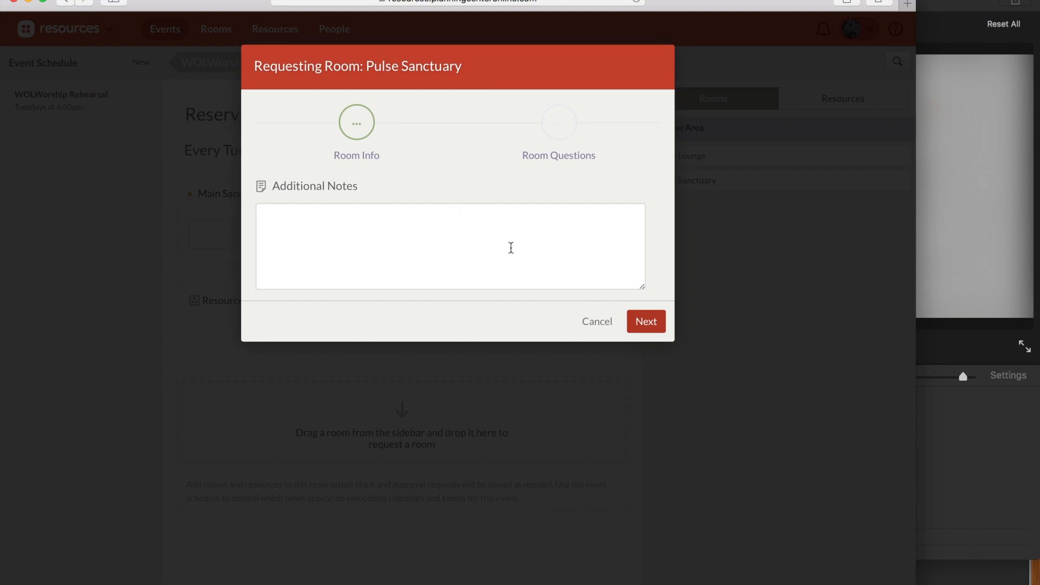
pyautogui.click(648, 328)
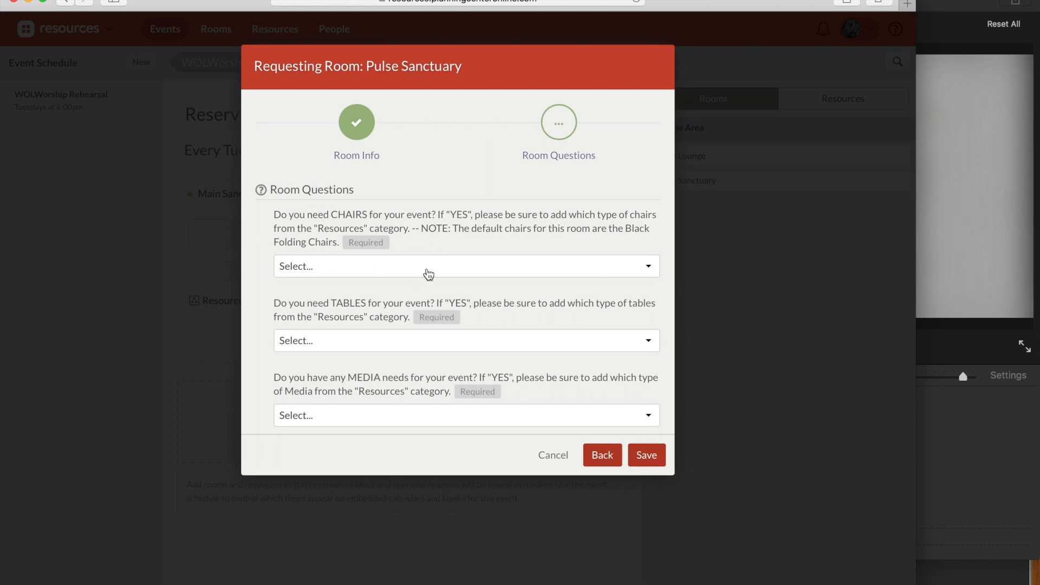
pyautogui.click(426, 272)
pyautogui.click(416, 280)
pyautogui.click(475, 348)
pyautogui.click(464, 369)
pyautogui.click(401, 416)
pyautogui.click(407, 429)
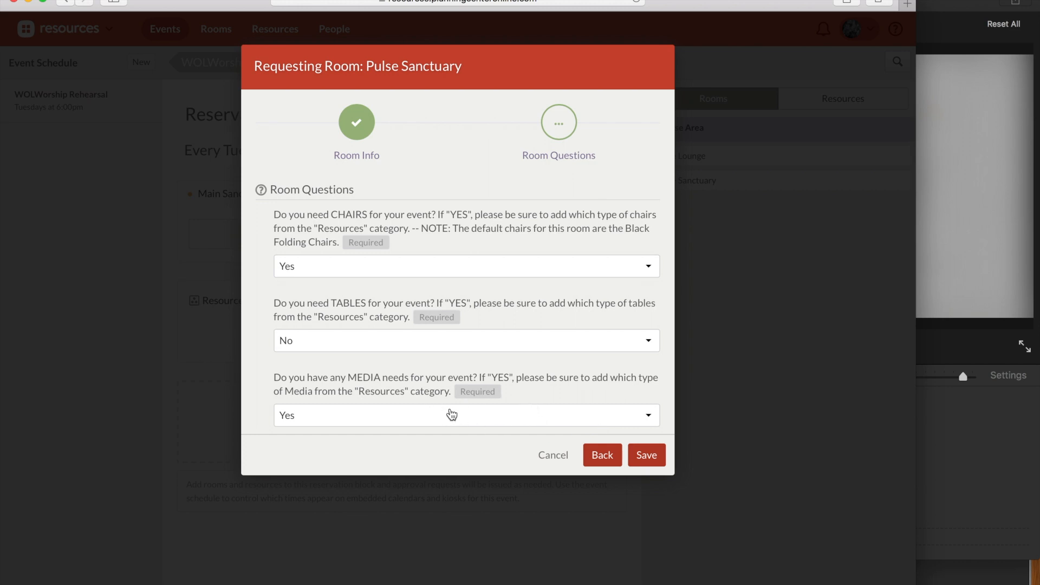
pyautogui.click(646, 458)
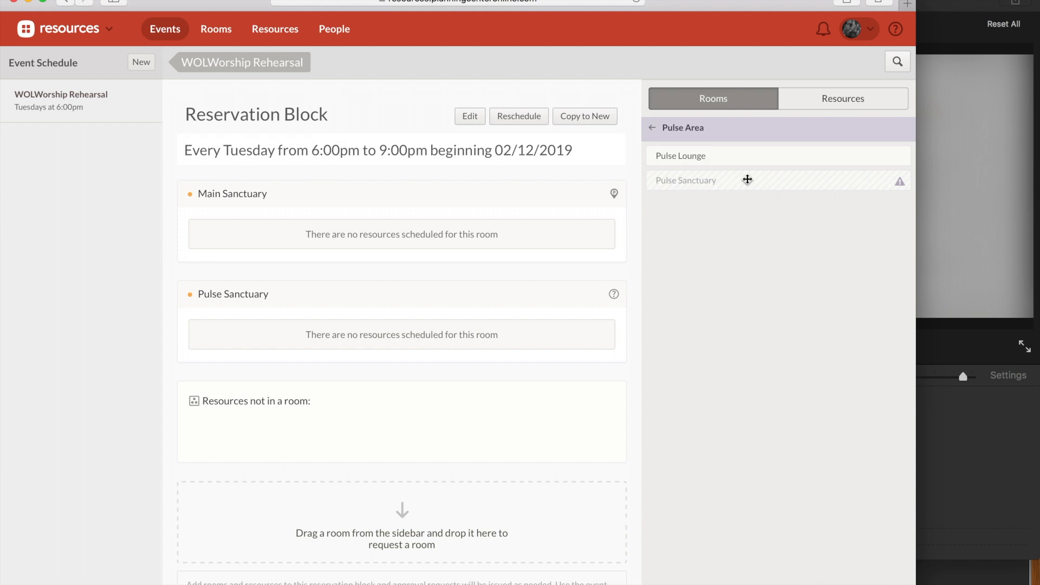
pyautogui.moveTo(733, 176); pyautogui.dragTo(460, 370)
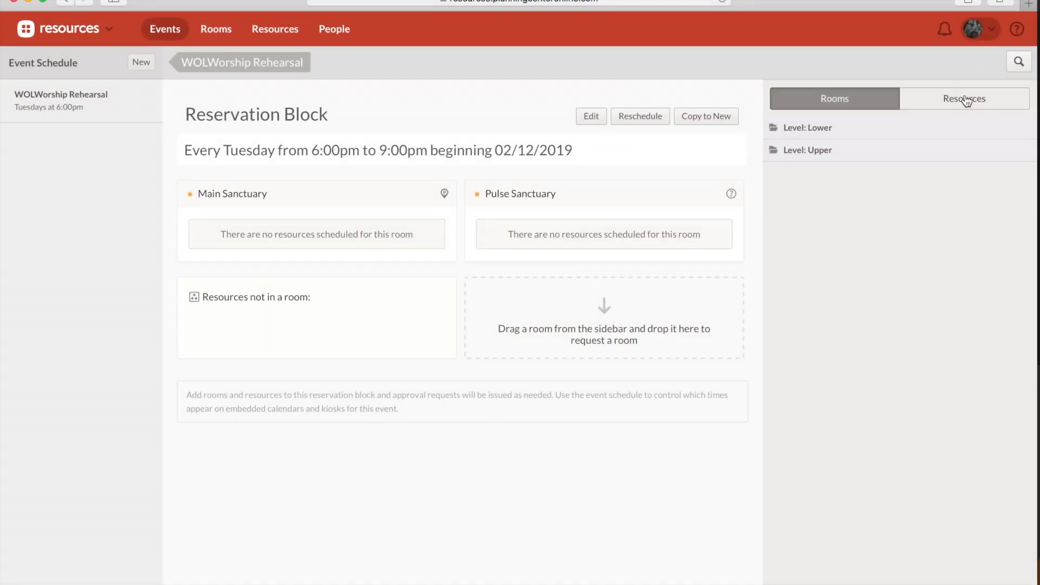
# Step: Request the Main Sanctuary microphones from Media Resources for the Main Sanctuary, specifying 8 mics
pyautogui.click(966, 102)
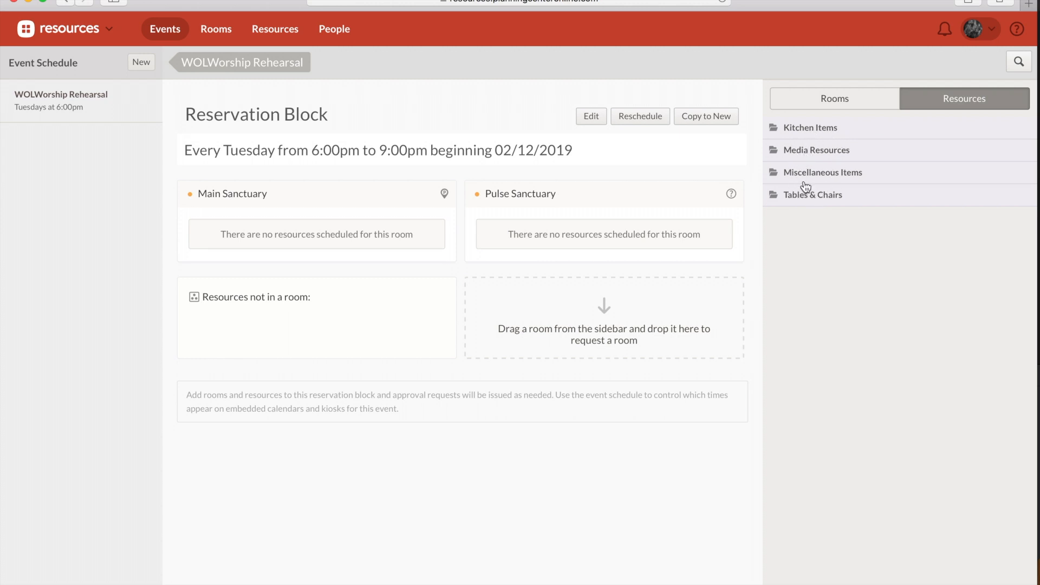
pyautogui.click(828, 129)
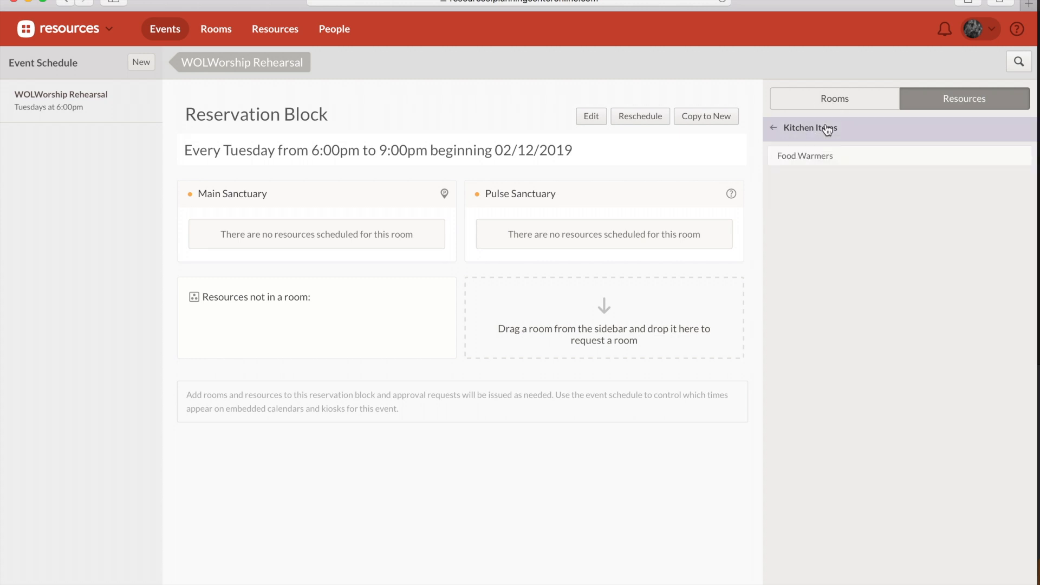
pyautogui.click(775, 130)
pyautogui.click(802, 154)
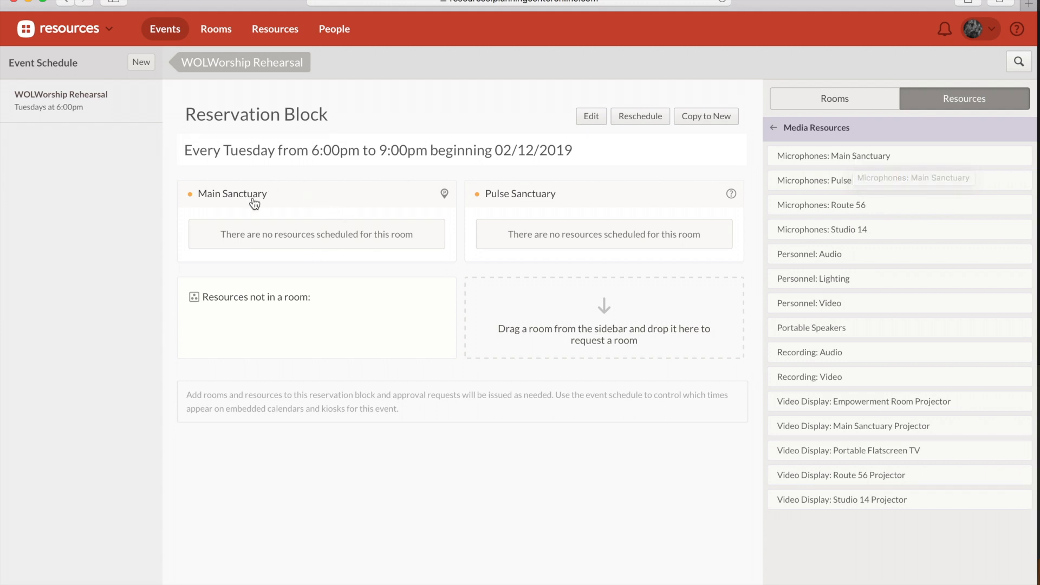
pyautogui.moveTo(882, 157); pyautogui.dragTo(365, 217)
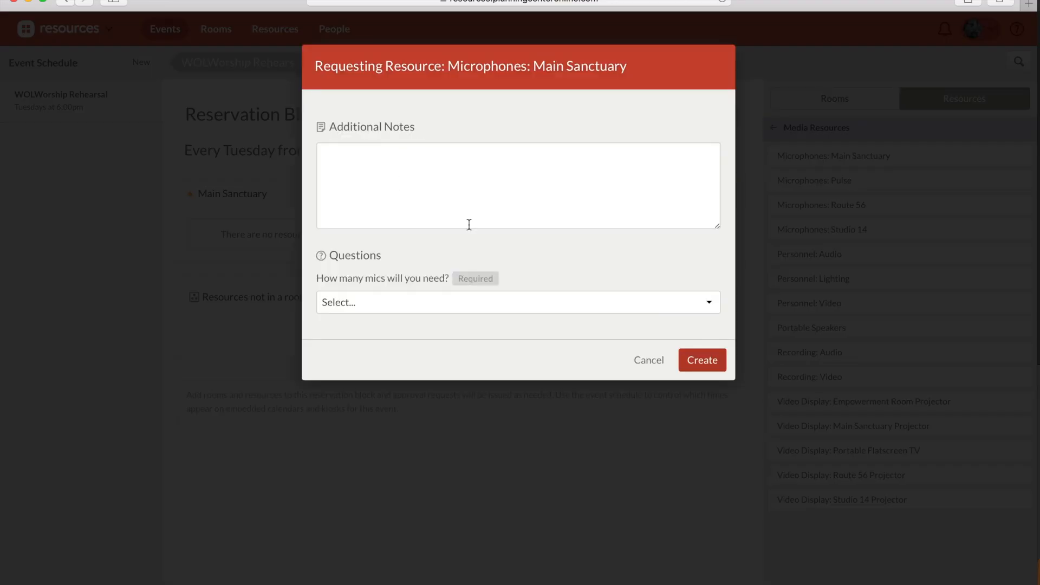
pyautogui.click(373, 308)
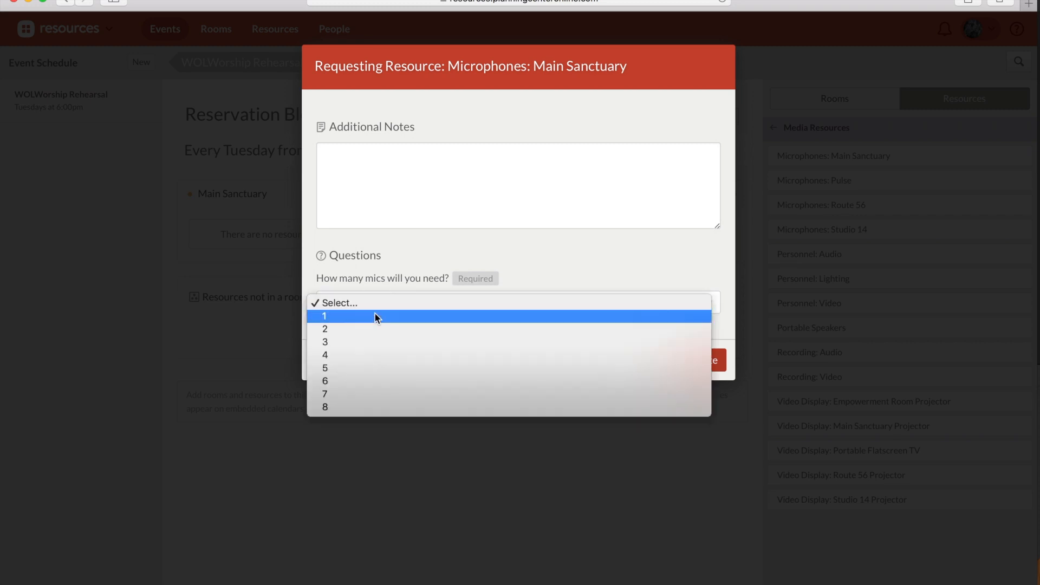
pyautogui.click(366, 409)
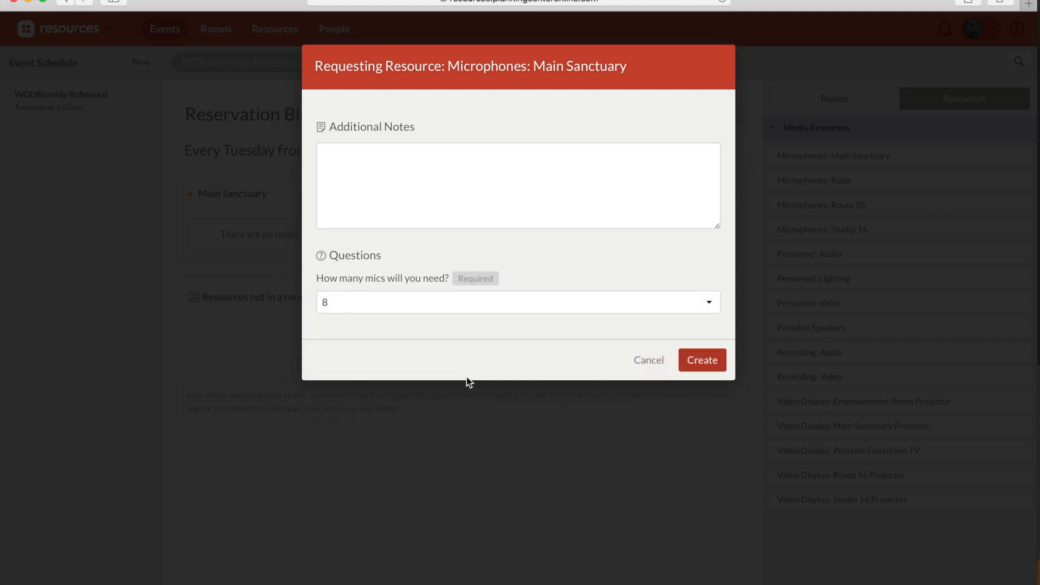
pyautogui.click(702, 360)
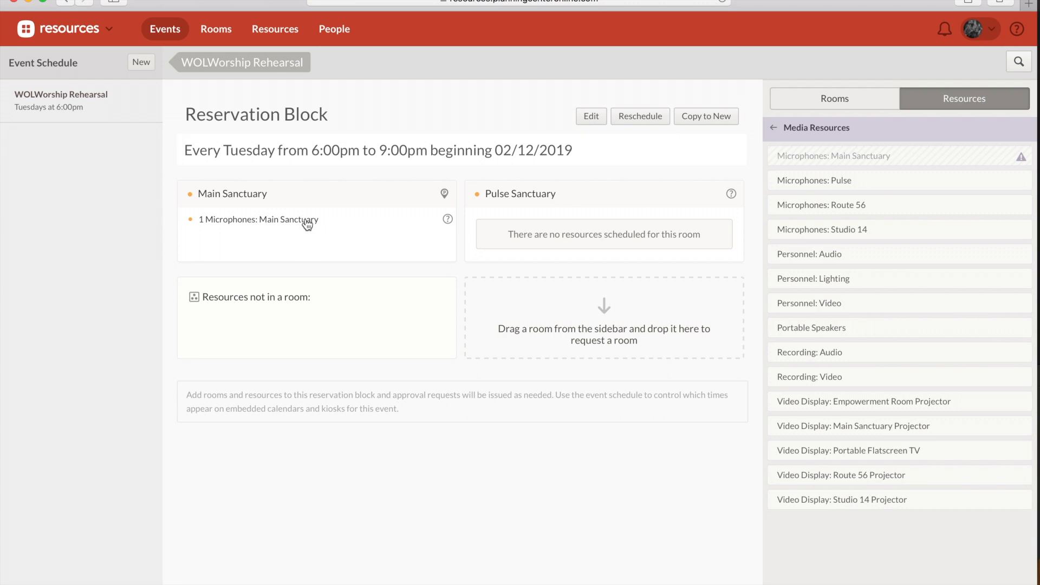
# Step: Request the Pulse microphones for the Pulse Sanctuary, specifying 4 mics
pyautogui.moveTo(862, 179); pyautogui.dragTo(627, 216)
pyautogui.click(480, 303)
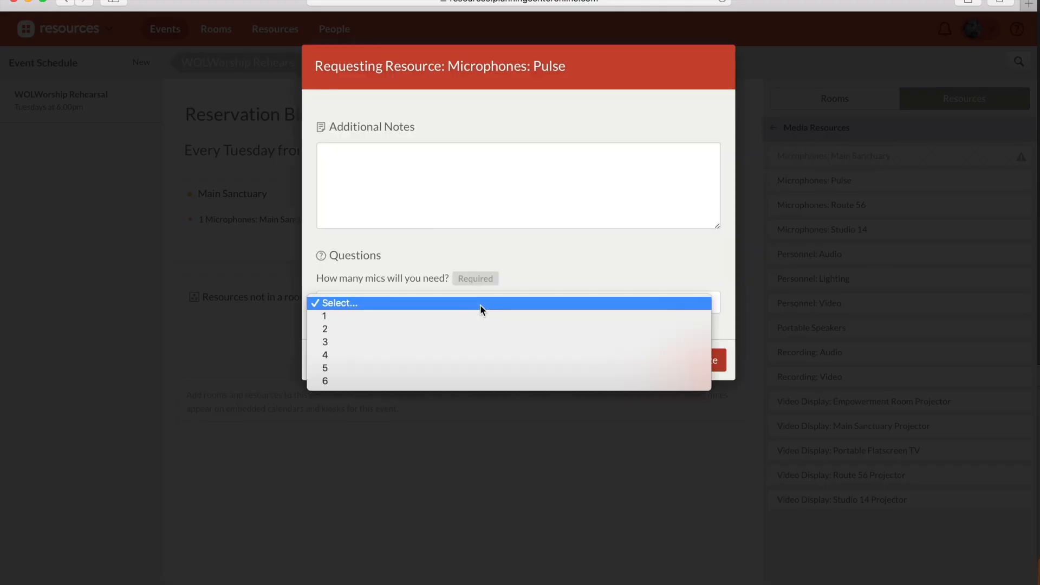
pyautogui.click(482, 355)
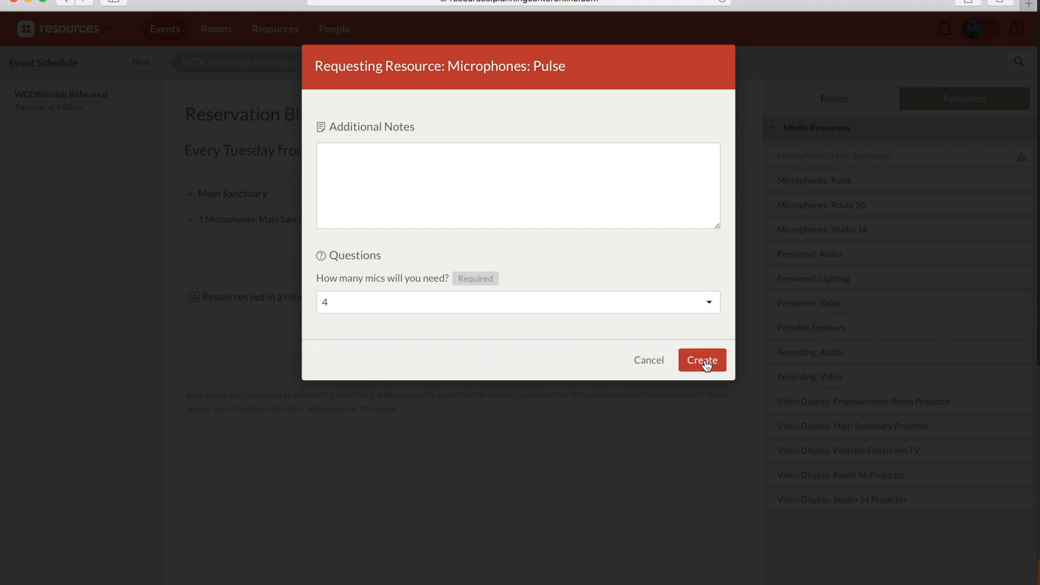
pyautogui.click(704, 361)
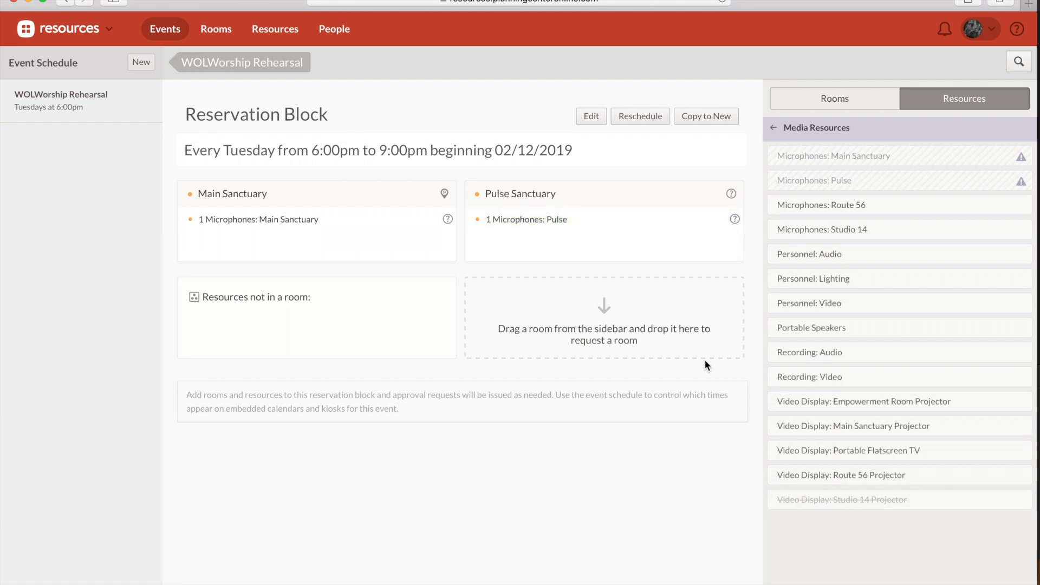
# Step: Request Personnel: Audio and Recording: Audio for the Main Sanctuary, with USB as the preferred recording format
pyautogui.moveTo(848, 254); pyautogui.dragTo(373, 213)
pyautogui.click(706, 280)
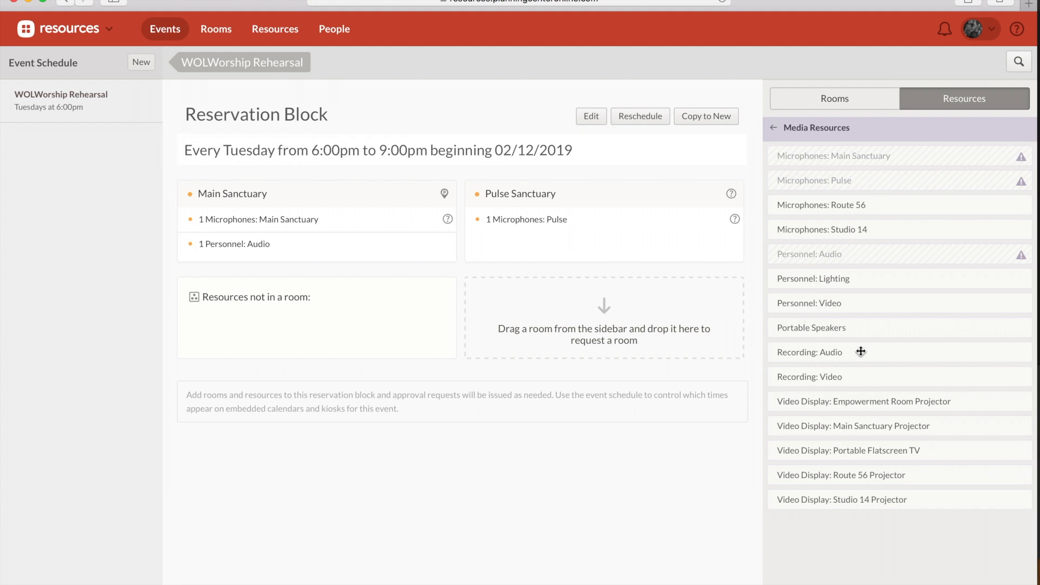
pyautogui.moveTo(891, 353); pyautogui.dragTo(326, 239)
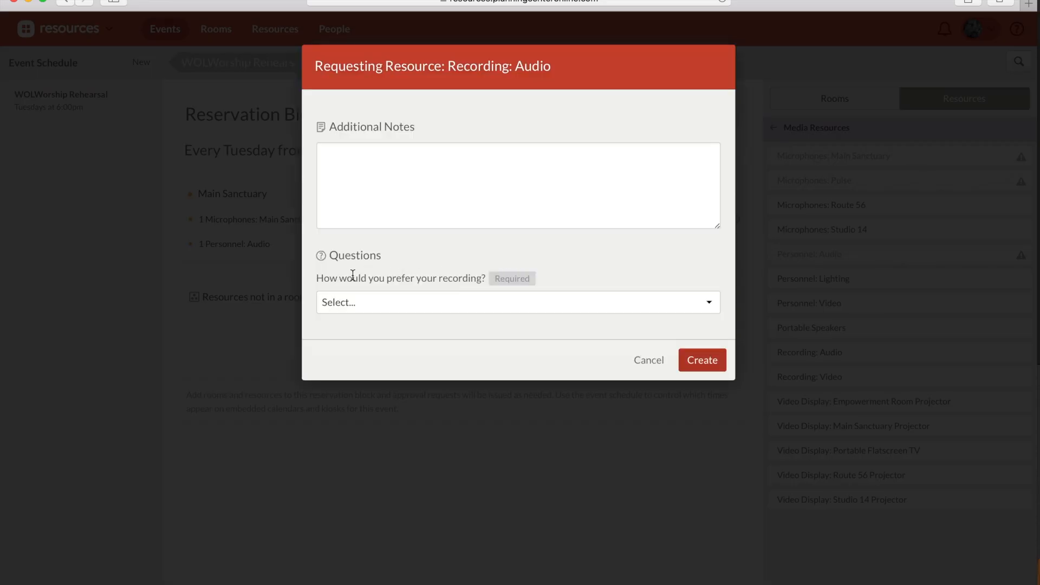
pyautogui.click(483, 302)
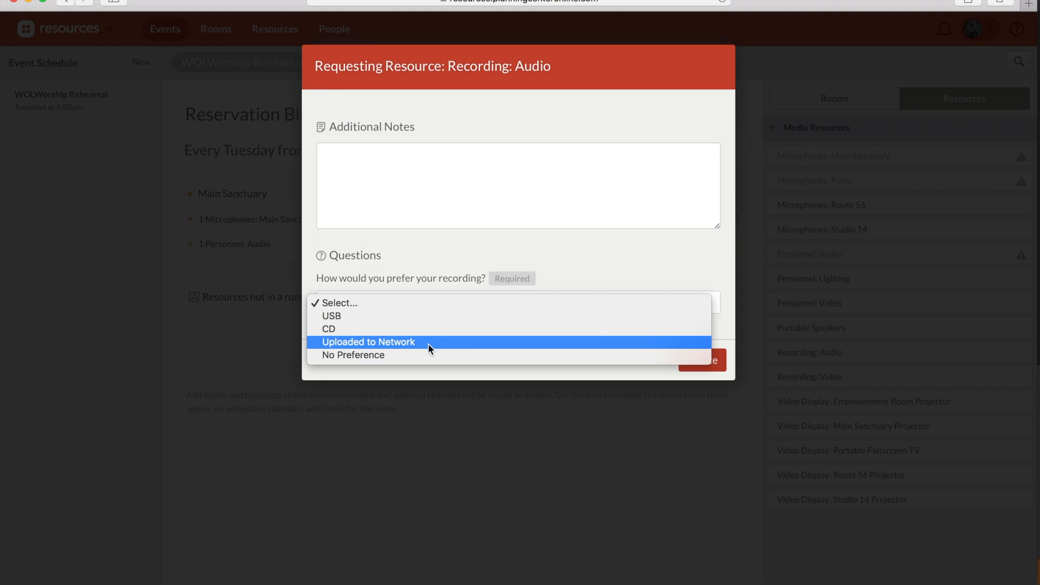
pyautogui.click(414, 317)
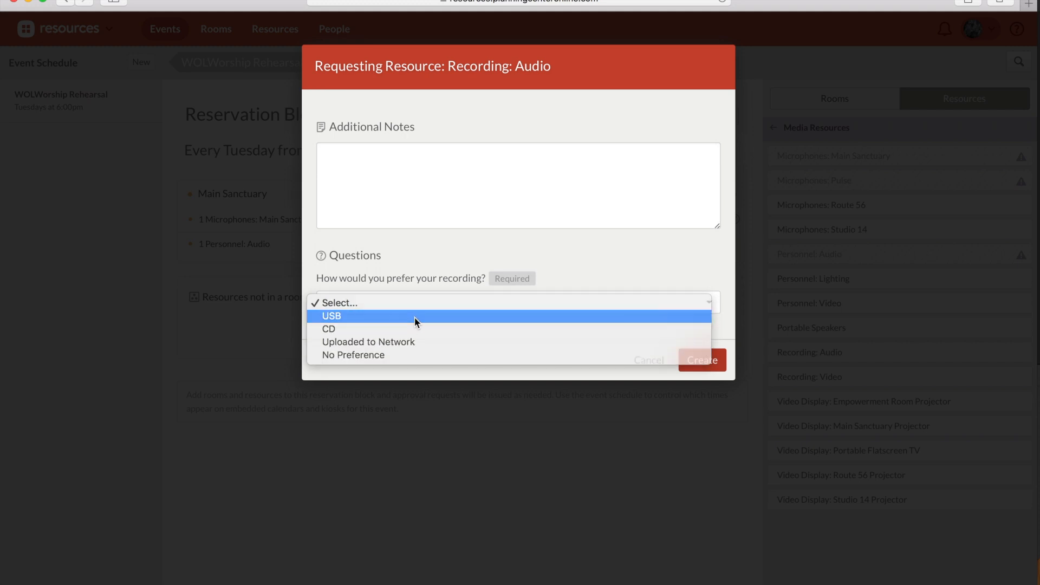
pyautogui.click(707, 361)
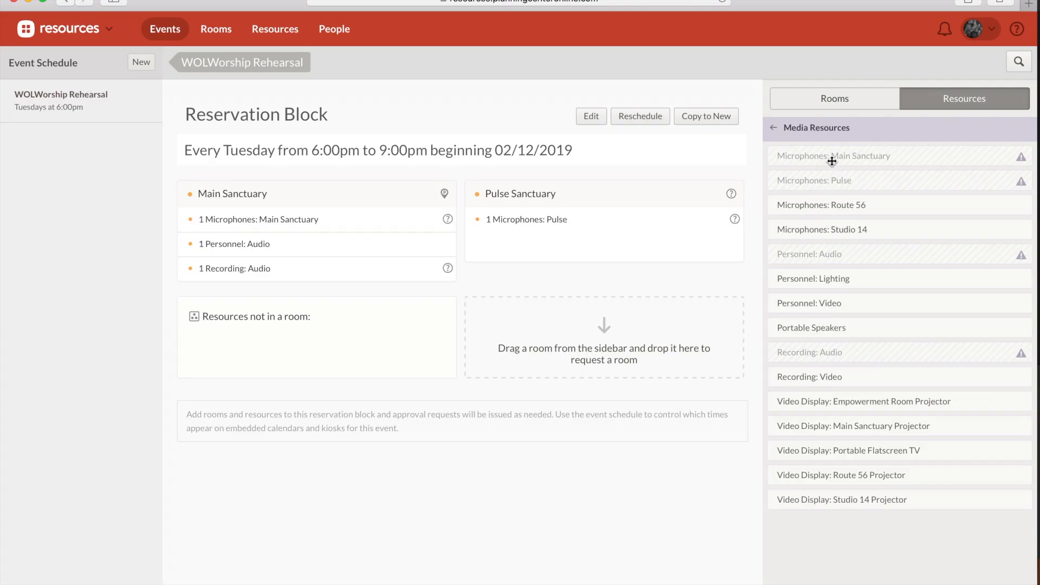
# Step: Request 1 keyboard from Miscellaneous Items for the Pulse Sanctuary, without additional notes
pyautogui.click(810, 130)
pyautogui.click(806, 173)
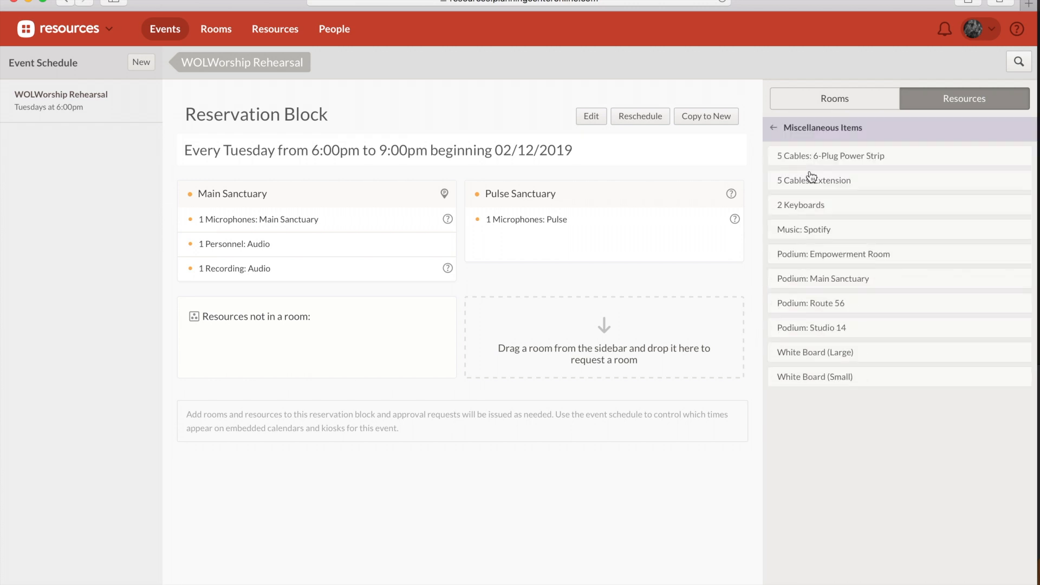
pyautogui.moveTo(804, 159)
pyautogui.mouseDown()
pyautogui.moveTo(850, 160)
pyautogui.moveTo(804, 176)
pyautogui.mouseUp()
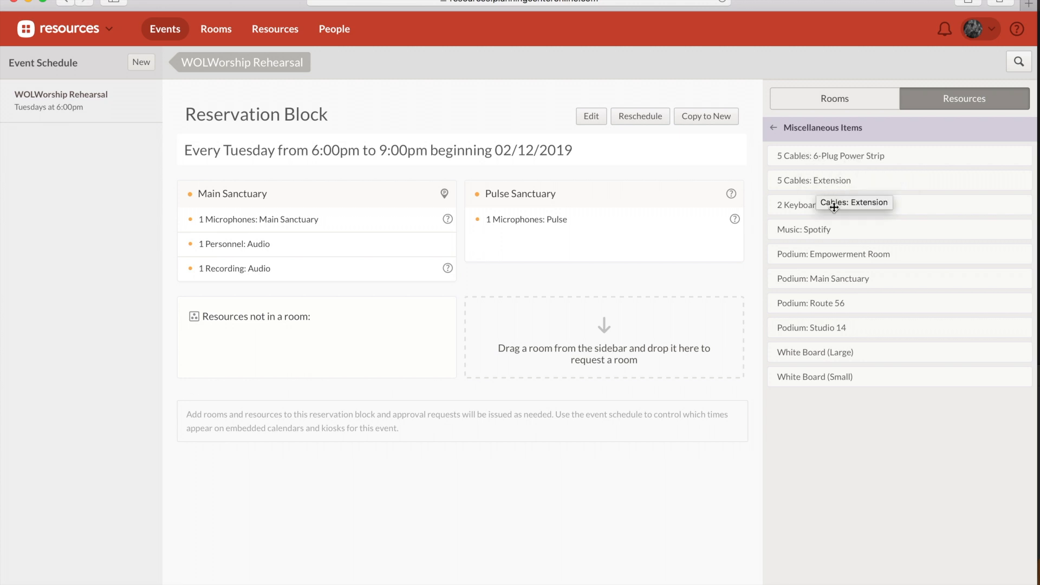
pyautogui.moveTo(829, 203); pyautogui.dragTo(591, 237)
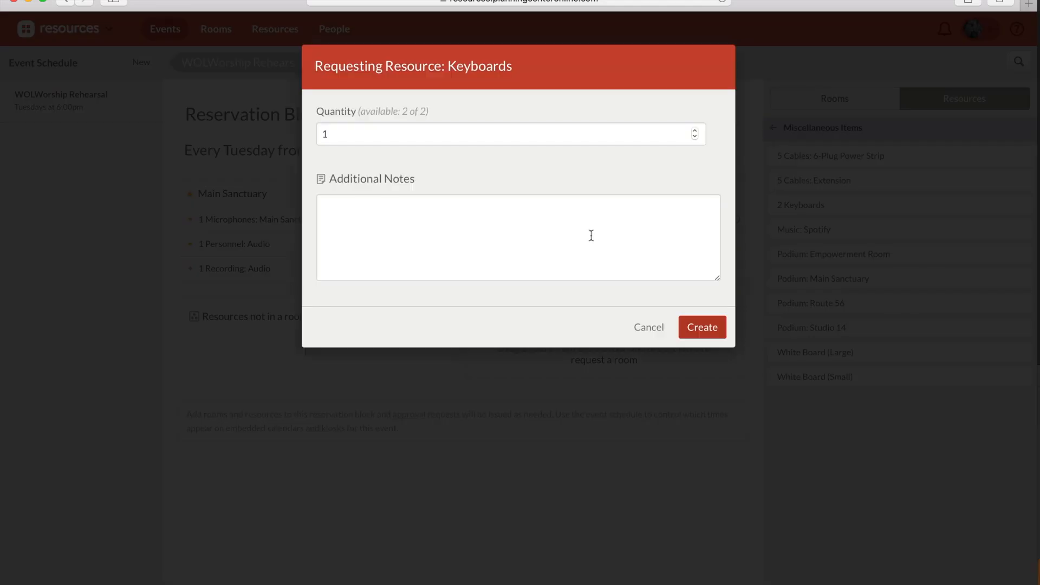
pyautogui.click(702, 328)
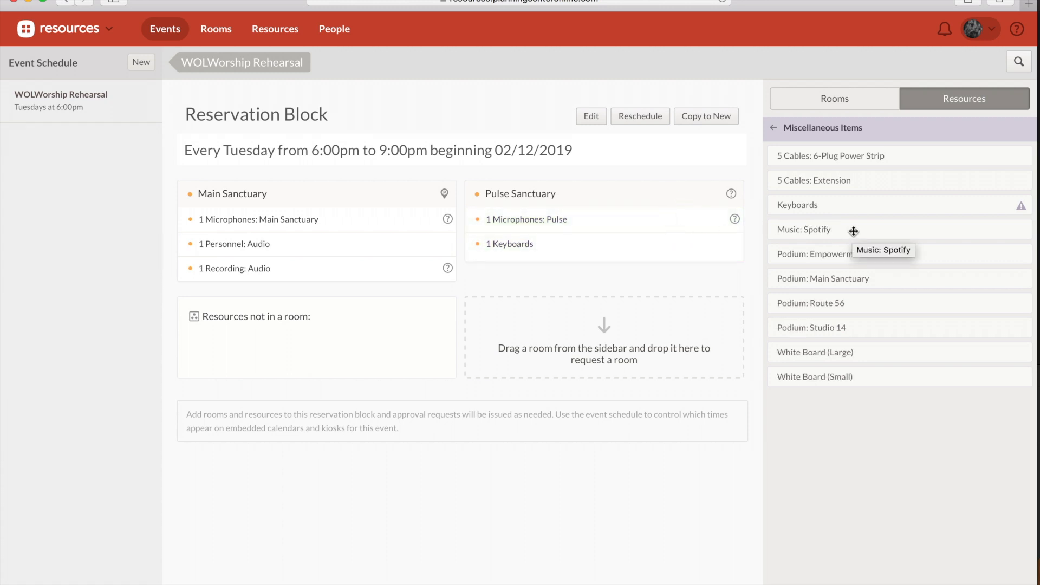
# Step: Try out requests for Music: Spotify, including its playlist question, and White Board (Large), cancelling both
pyautogui.moveTo(853, 232); pyautogui.dragTo(564, 231)
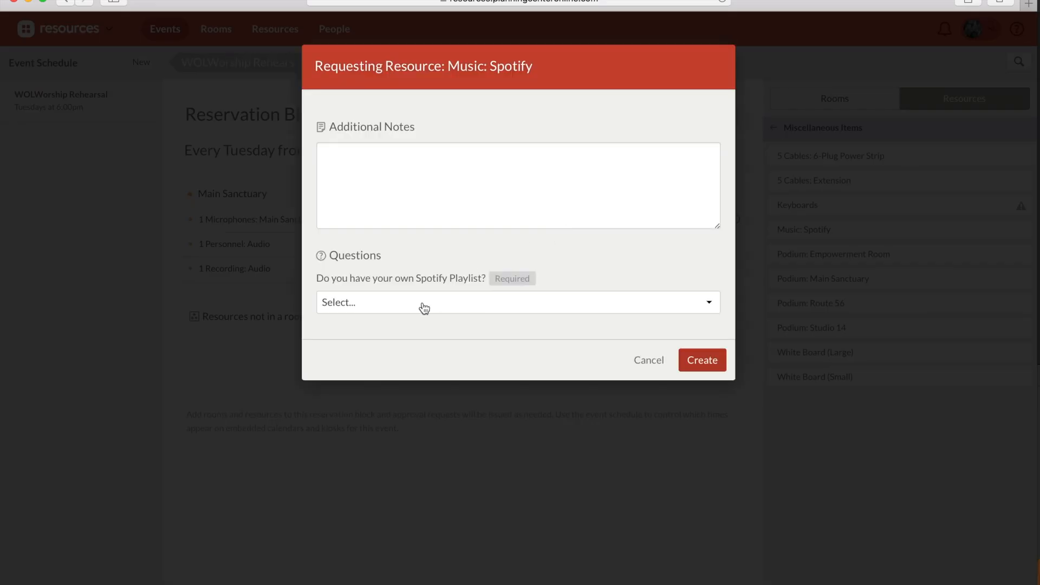
pyautogui.click(487, 301)
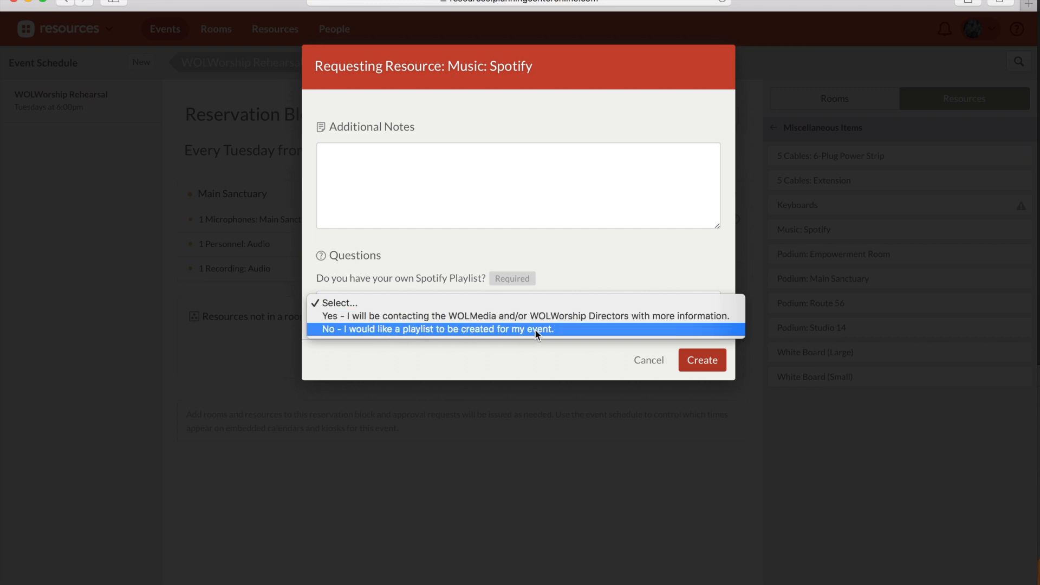
pyautogui.click(645, 358)
pyautogui.click(647, 360)
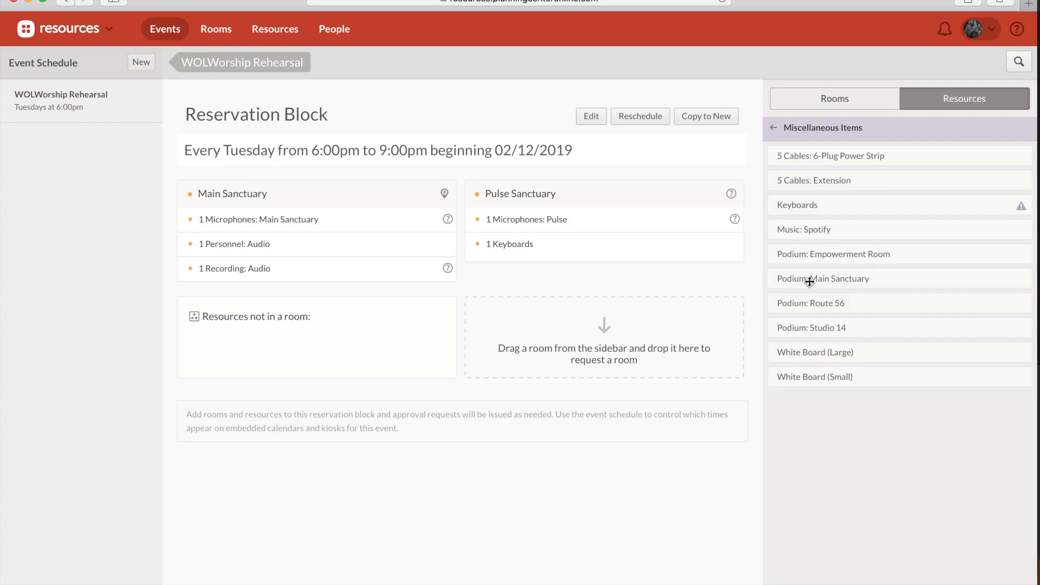
pyautogui.click(829, 353)
pyautogui.click(648, 274)
# Step: Start a Balcony Chairs request for the Main Sanctuary, with the chair setup answered as Other (See Notes/Attached Document)
pyautogui.click(774, 131)
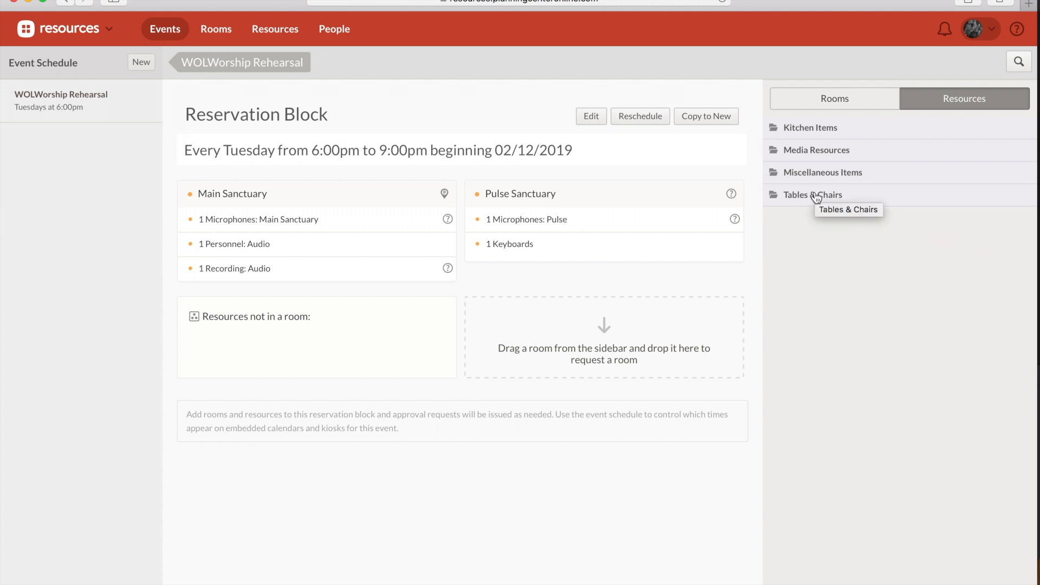
pyautogui.click(816, 196)
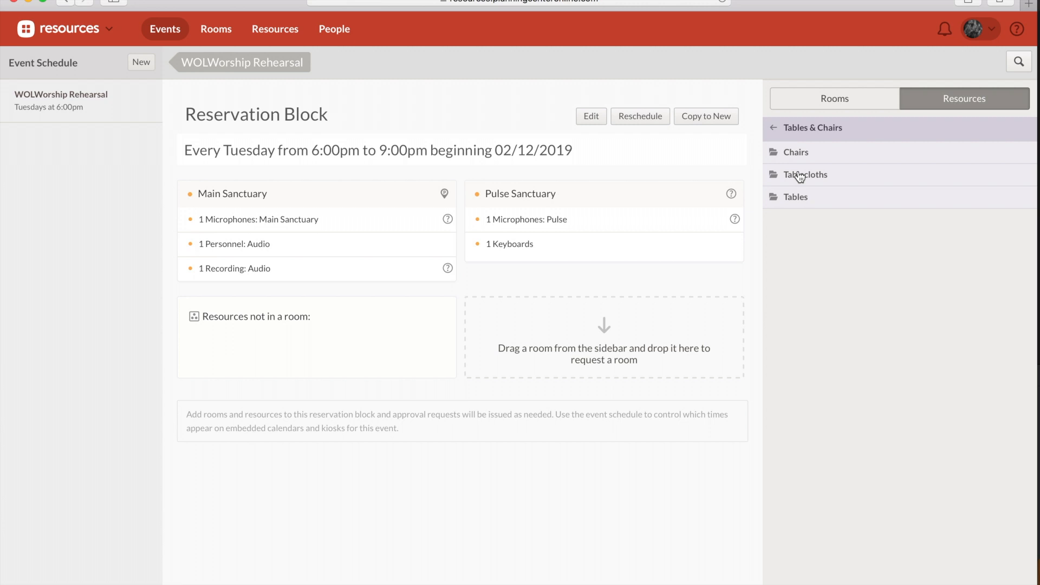
pyautogui.click(794, 154)
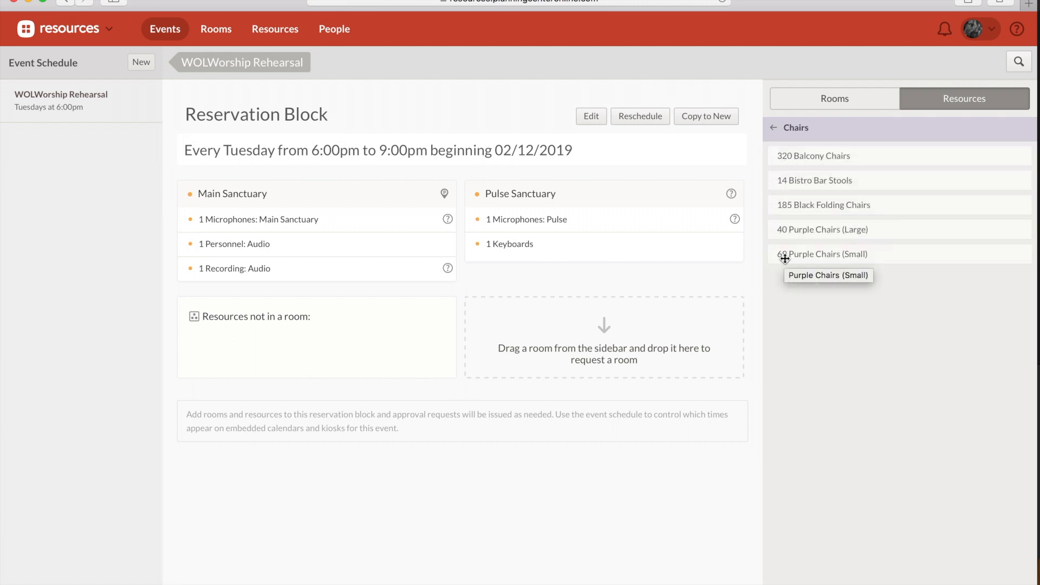
pyautogui.moveTo(869, 154); pyautogui.dragTo(351, 229)
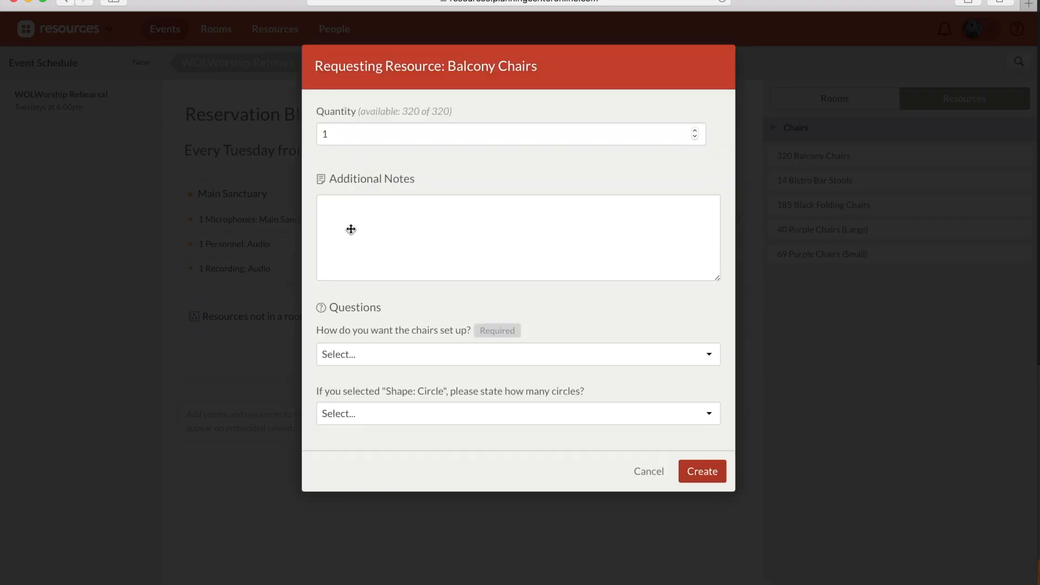
pyautogui.click(370, 354)
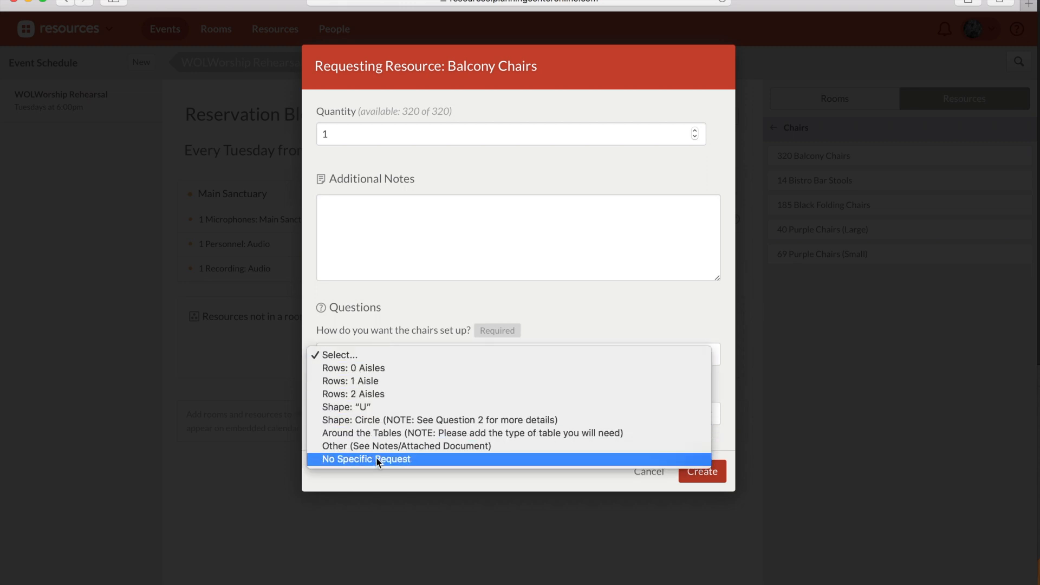
pyautogui.click(387, 446)
pyautogui.click(407, 251)
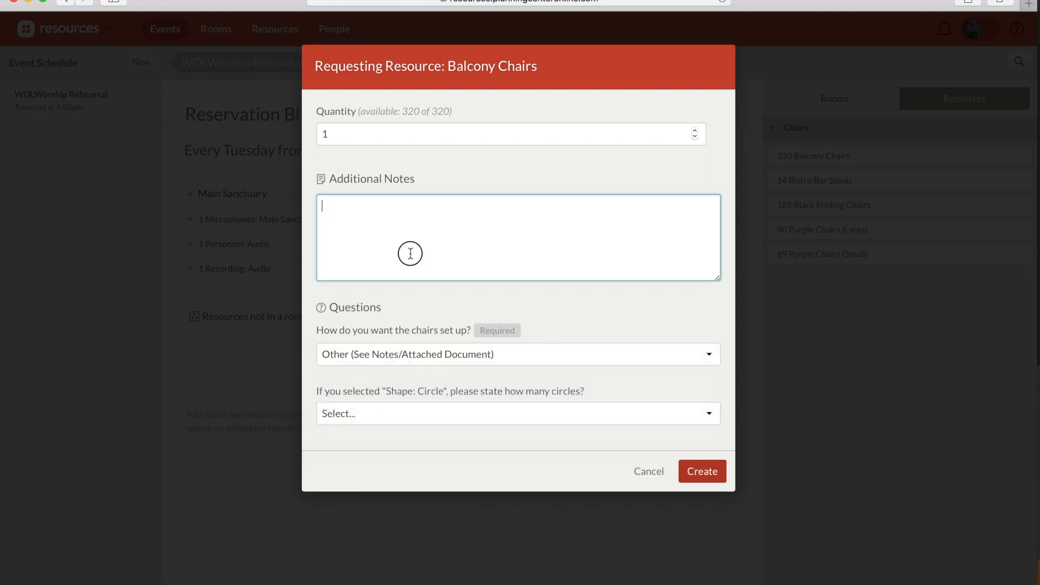
# Step: Set the Balcony Chairs quantity to 6 and add the note "Chairs on the Lower Platform"
pyautogui.click(695, 130)
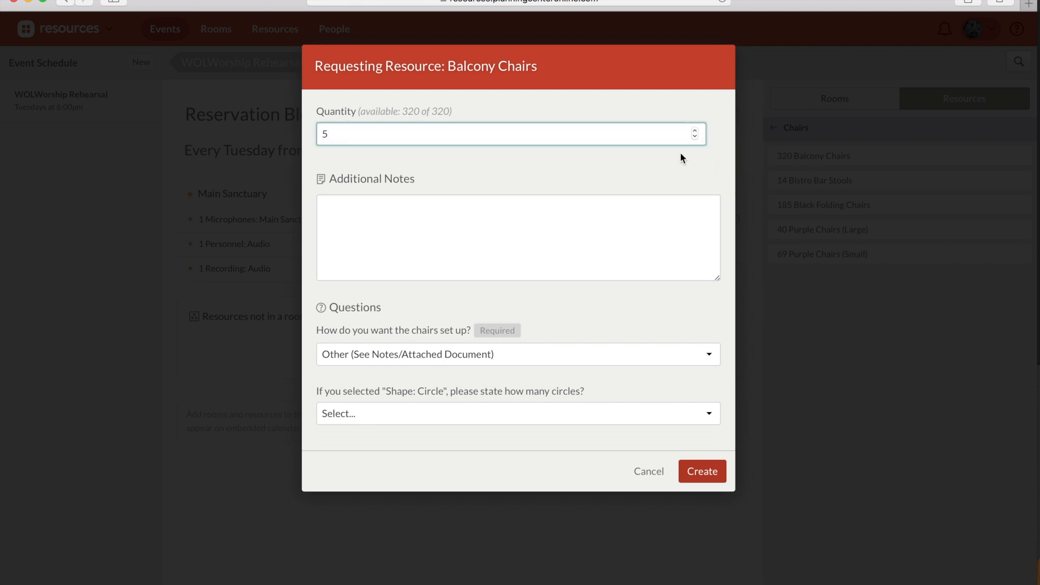
pyautogui.click(695, 131)
pyautogui.click(611, 214)
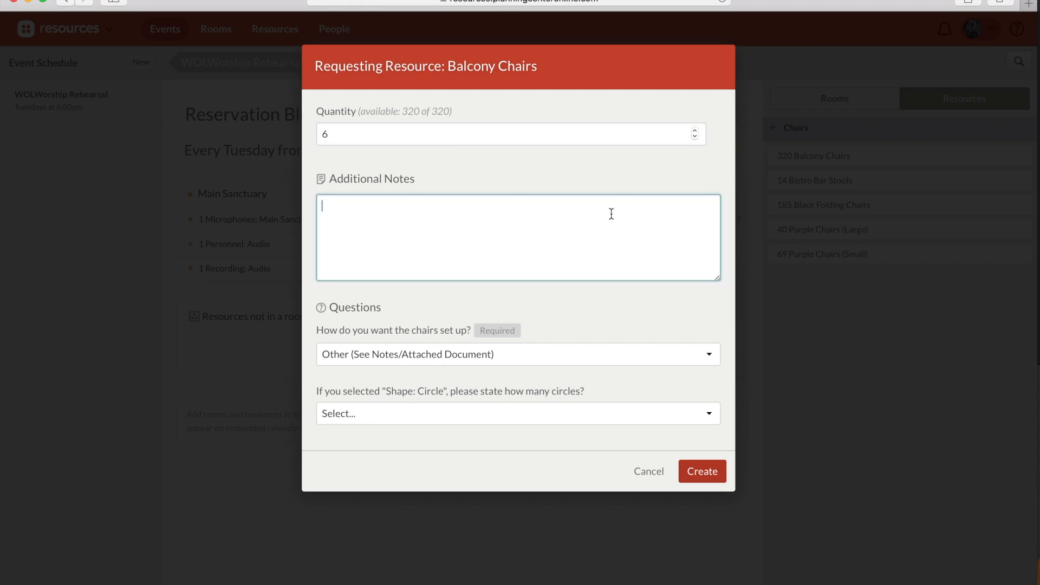
pyautogui.write('Chairs on the Lower Platform')
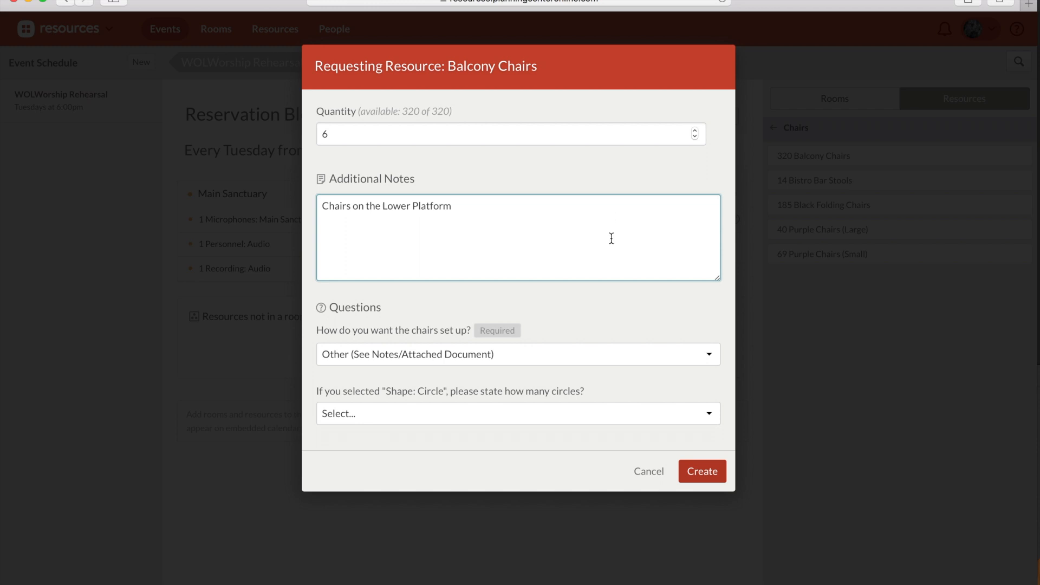
# Step: Try out the chair setup options, 6 as the number of circles and a quantity of 60 in the Balcony Chairs request
pyautogui.click(342, 355)
pyautogui.click(456, 360)
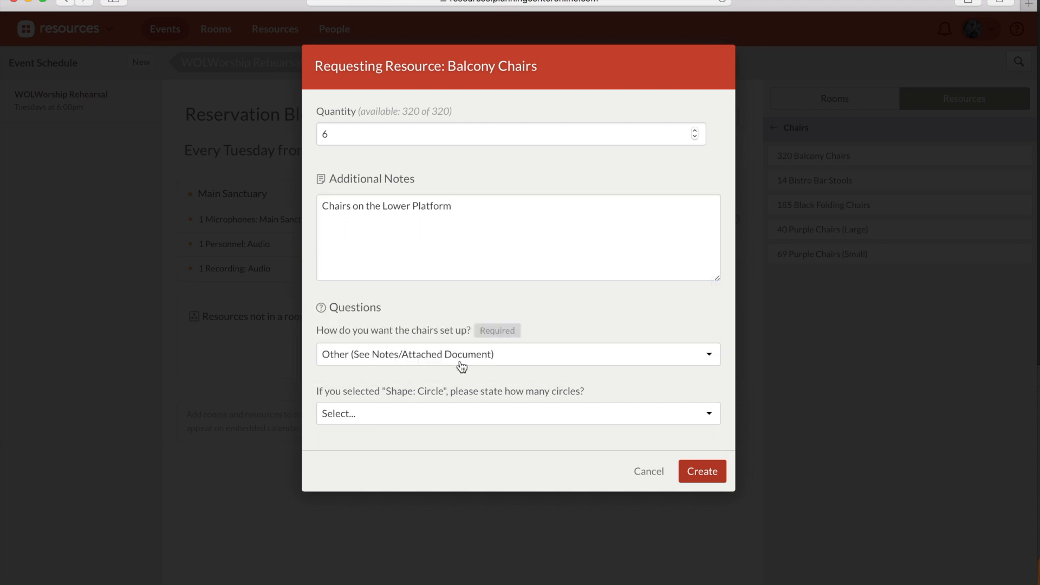
pyautogui.click(482, 358)
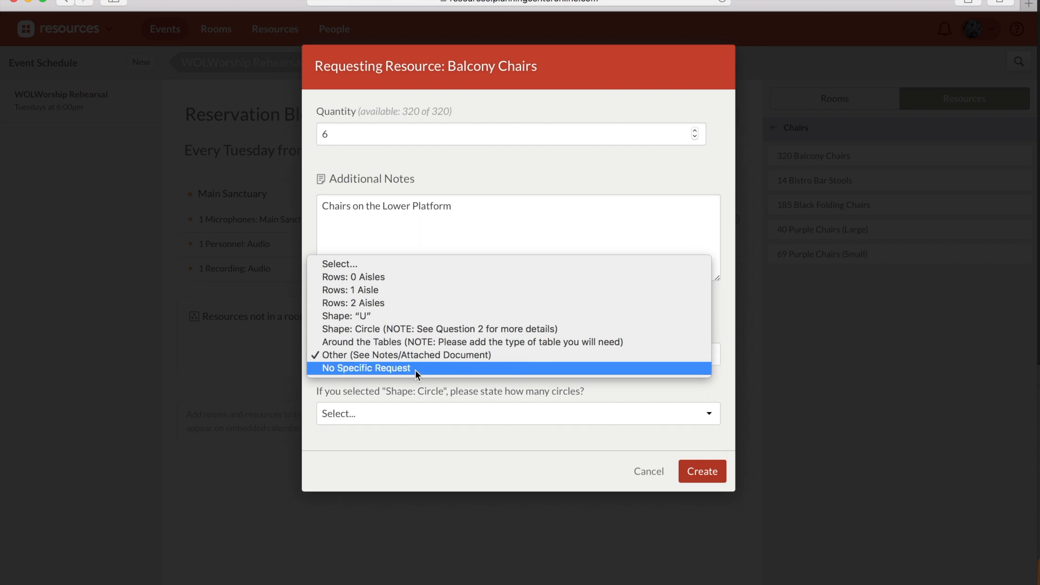
pyautogui.click(424, 356)
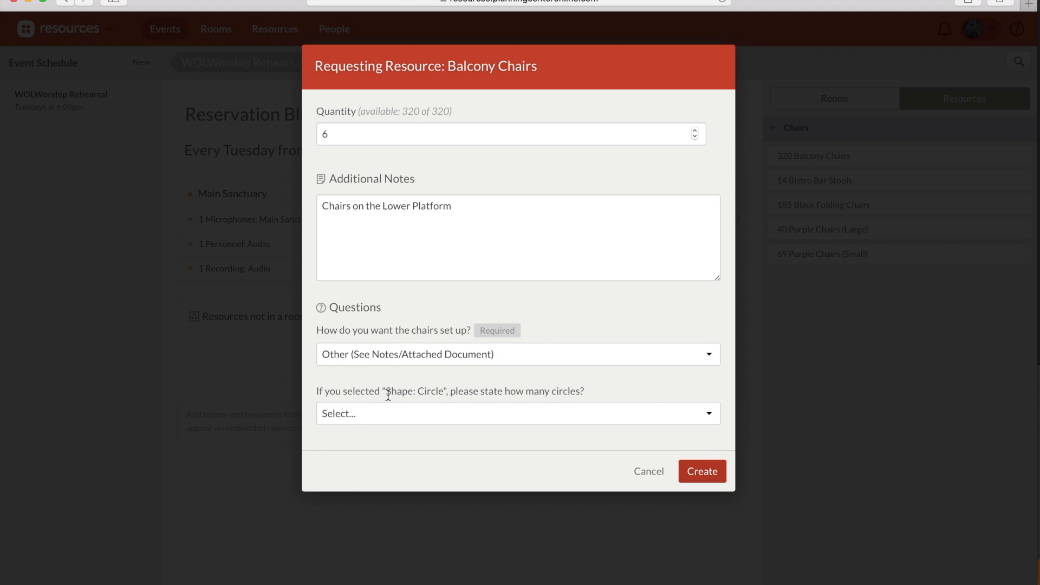
pyautogui.click(487, 416)
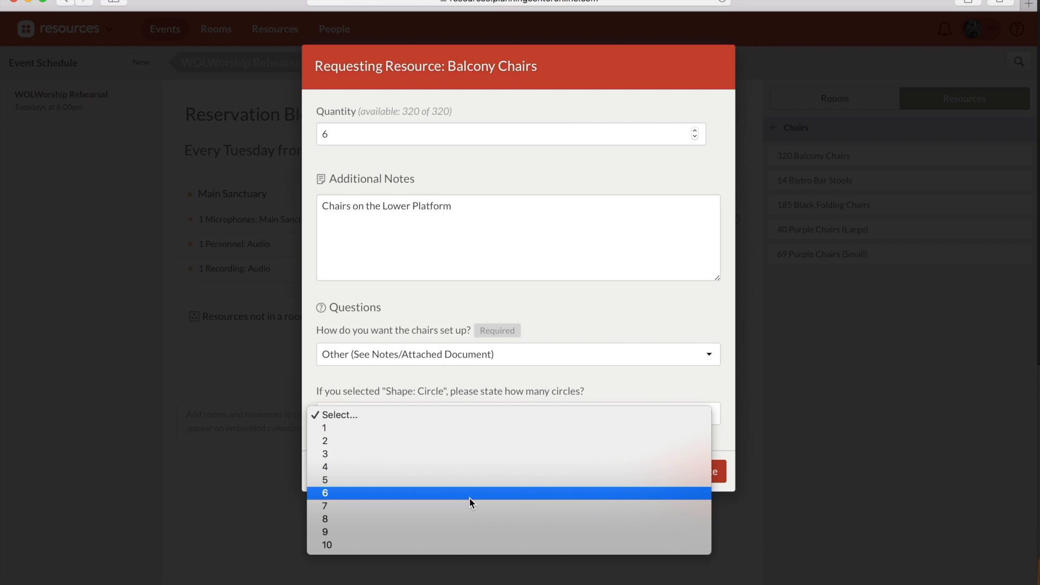
pyautogui.click(469, 497)
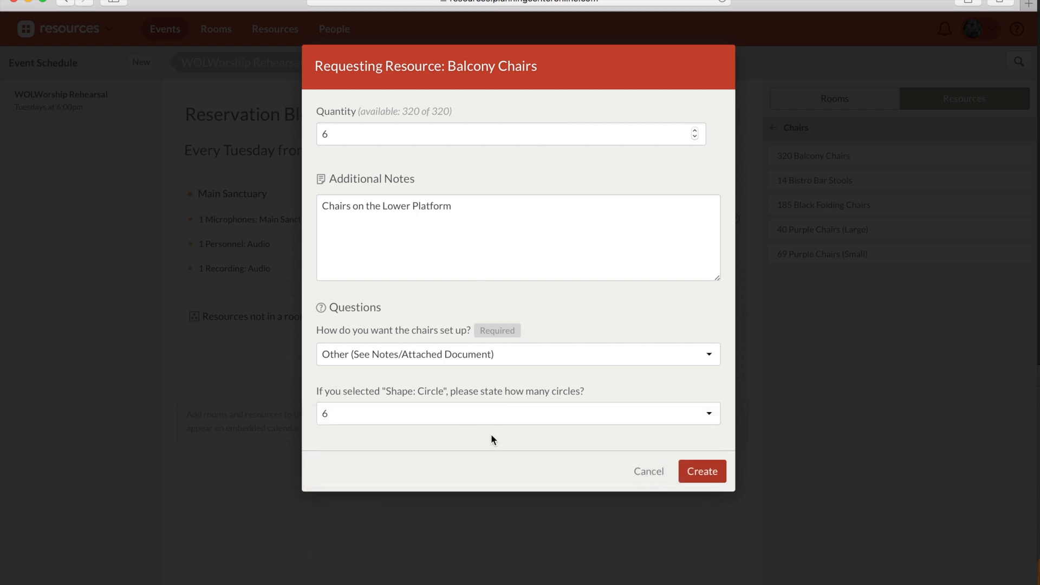
pyautogui.write('0')
pyautogui.doubleClick(582, 129)
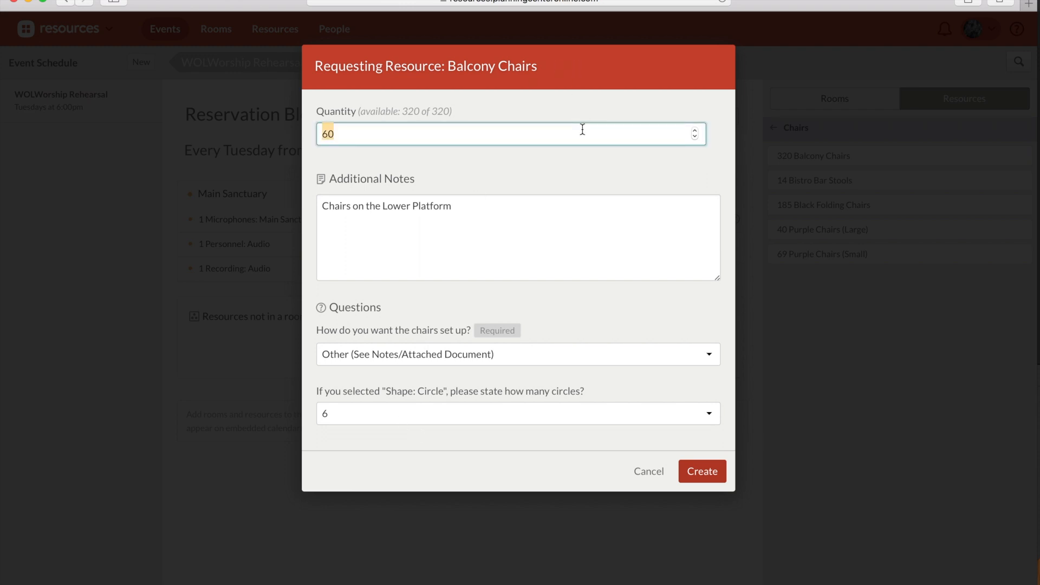
pyautogui.write('6')
pyautogui.click(490, 416)
pyautogui.click(473, 340)
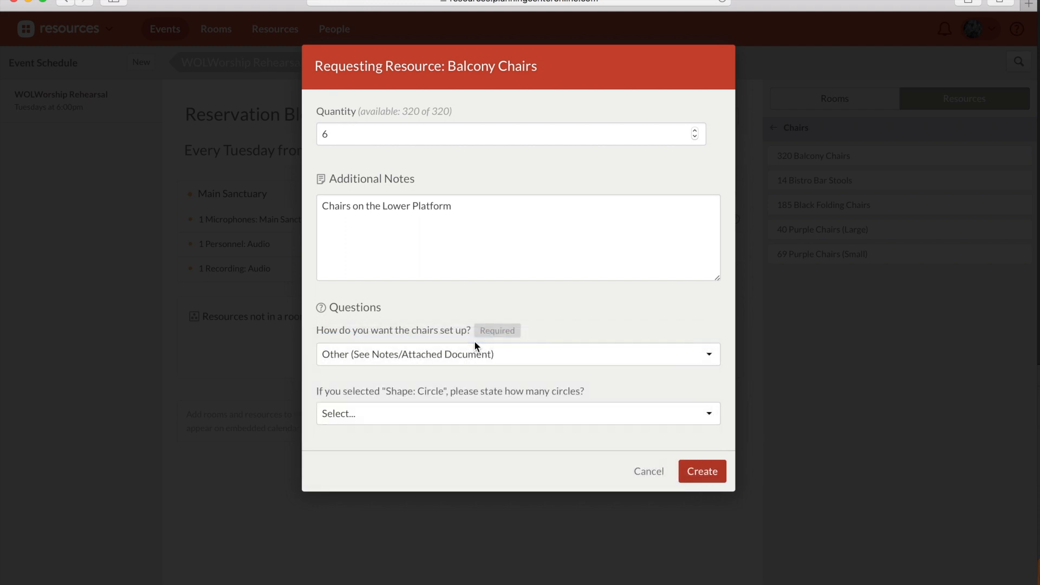
# Step: Create the Balcony Chairs request for the Main Sanctuary
pyautogui.click(703, 471)
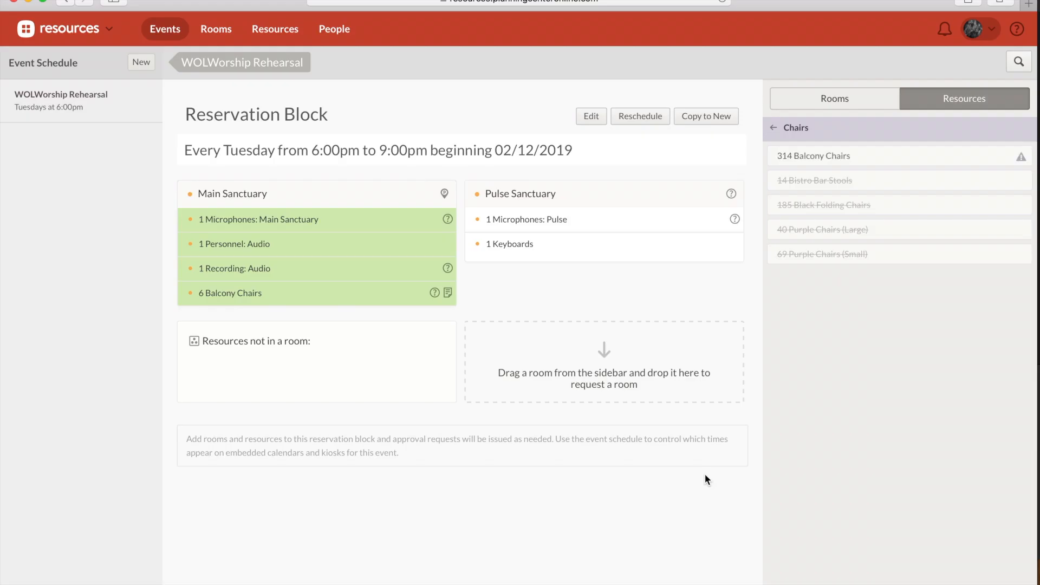
# Step: Request 20 Black Folding Chairs for the Pulse Sanctuary, set up as Rows: 1 Aisle
pyautogui.moveTo(875, 204); pyautogui.dragTo(657, 213)
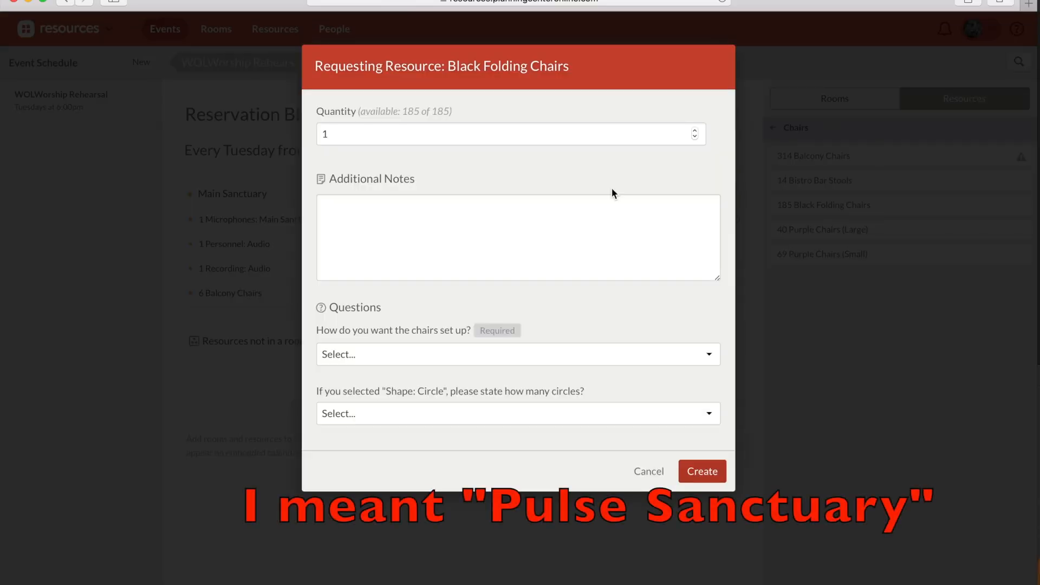
pyautogui.doubleClick(657, 137)
pyautogui.write('20')
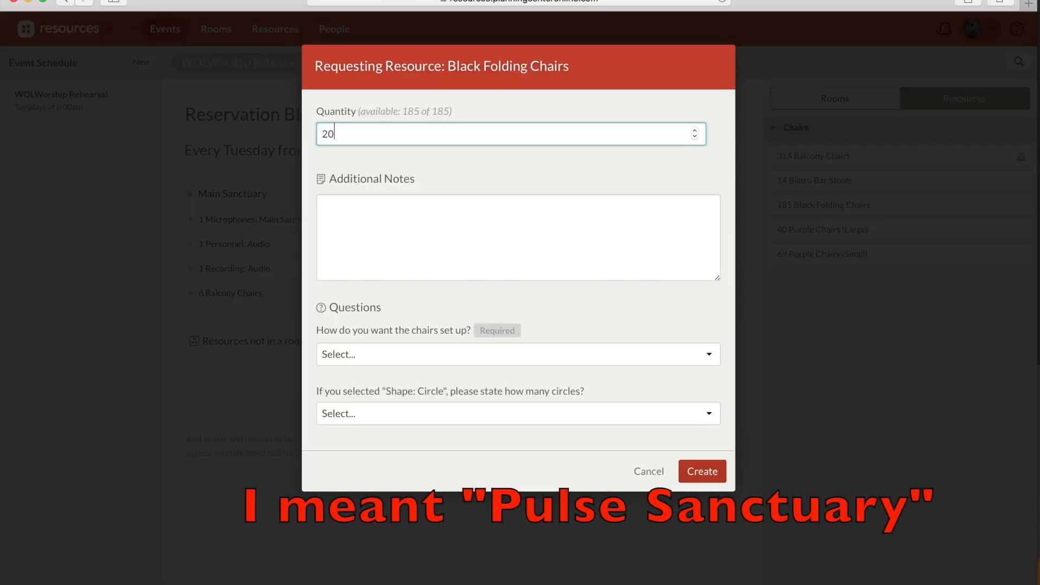
pyautogui.click(486, 354)
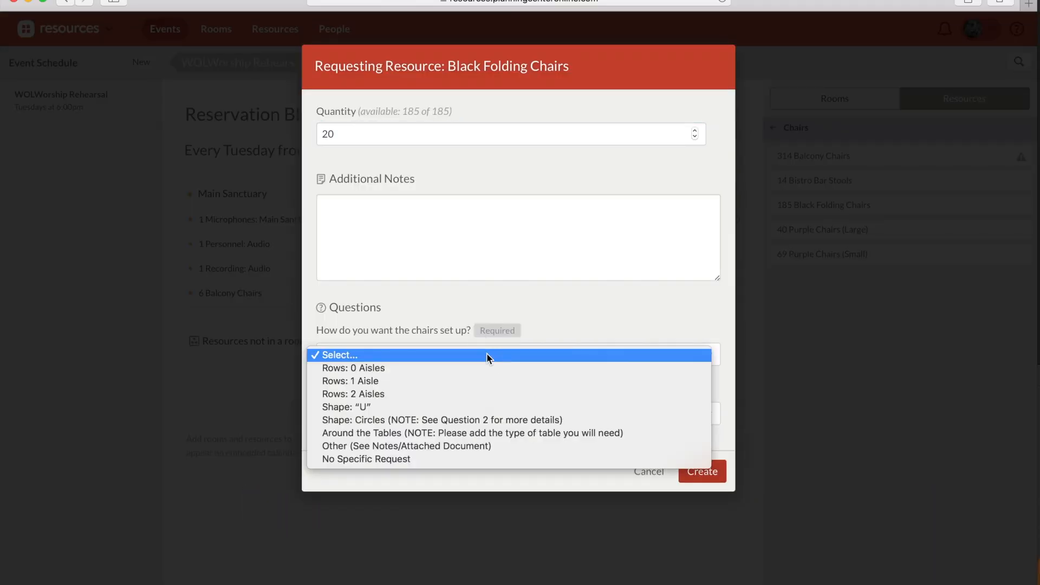
pyautogui.click(464, 381)
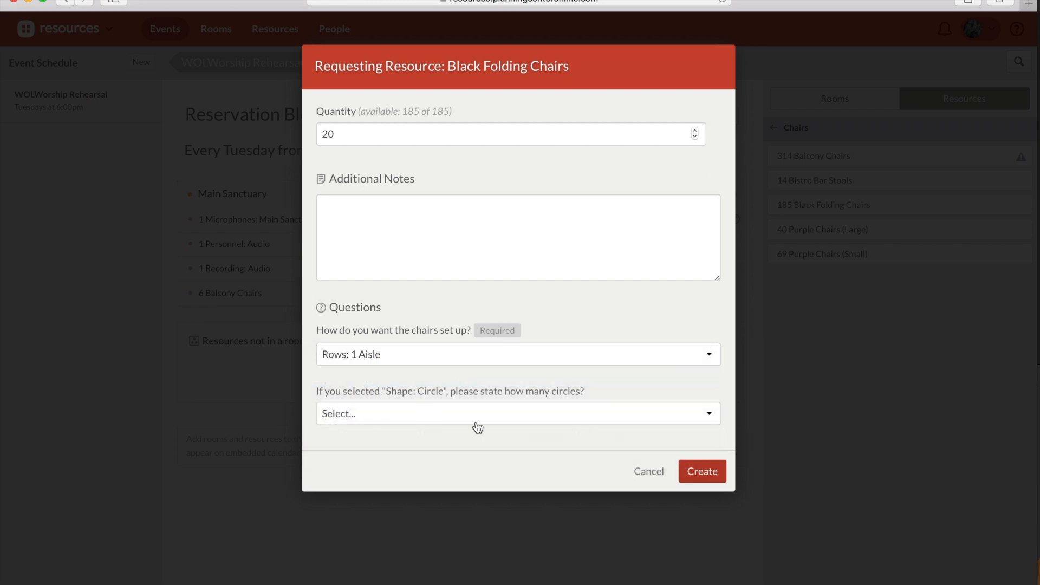
pyautogui.click(702, 472)
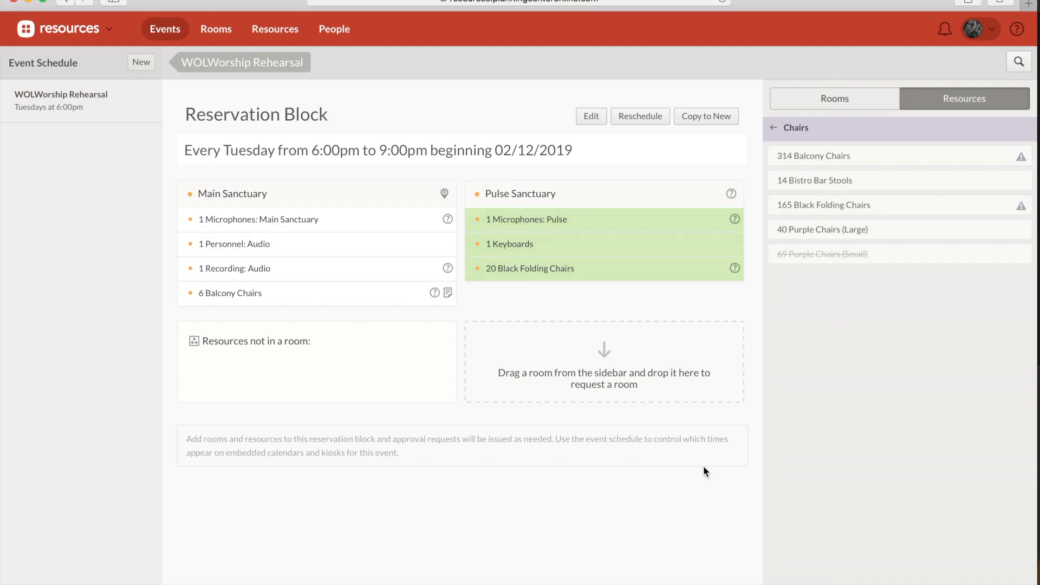
# Step: Request one 6' Rectangle Table for the Main Sanctuary with setup Other, the note "Lower Level: Stage Left by Stage Entry" and no tablecloths
pyautogui.click(794, 129)
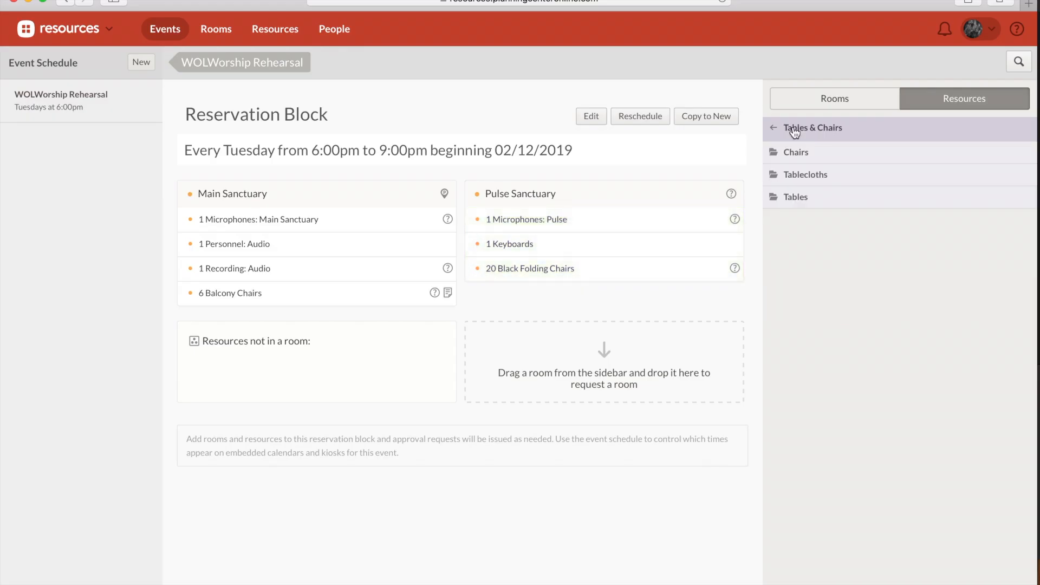
pyautogui.click(794, 201)
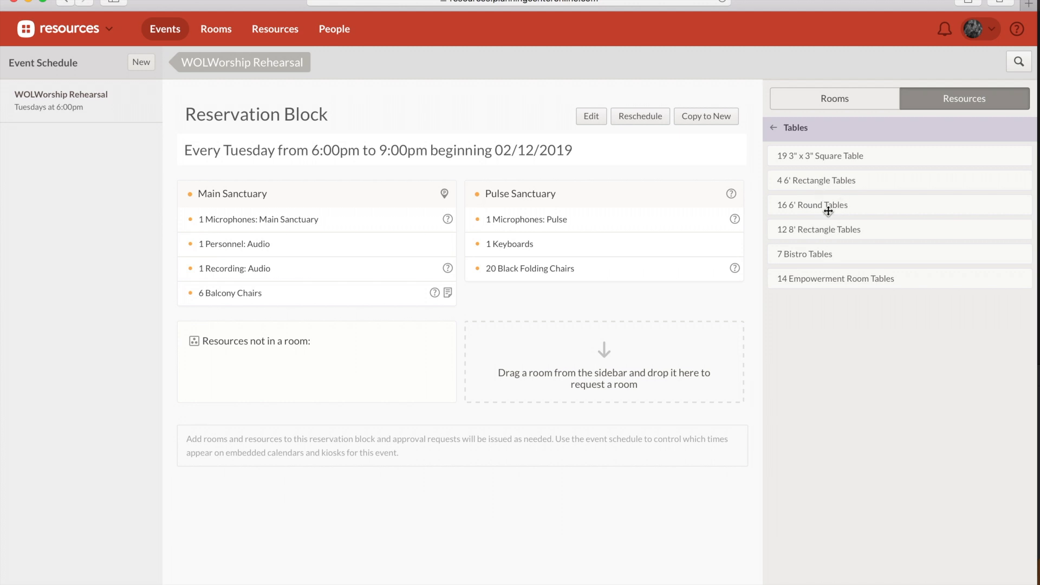
pyautogui.moveTo(824, 180); pyautogui.dragTo(303, 229)
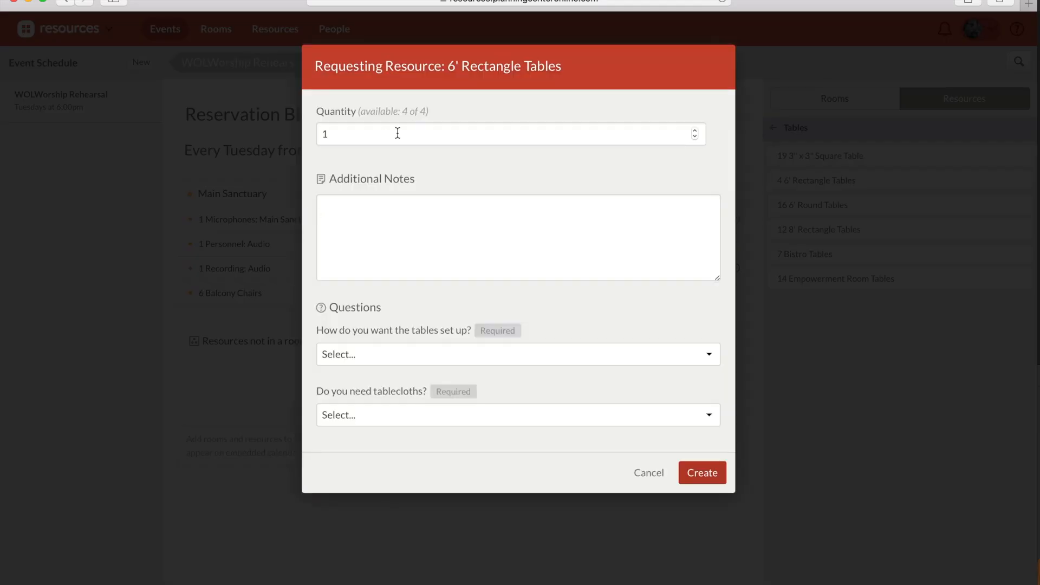
pyautogui.click(403, 357)
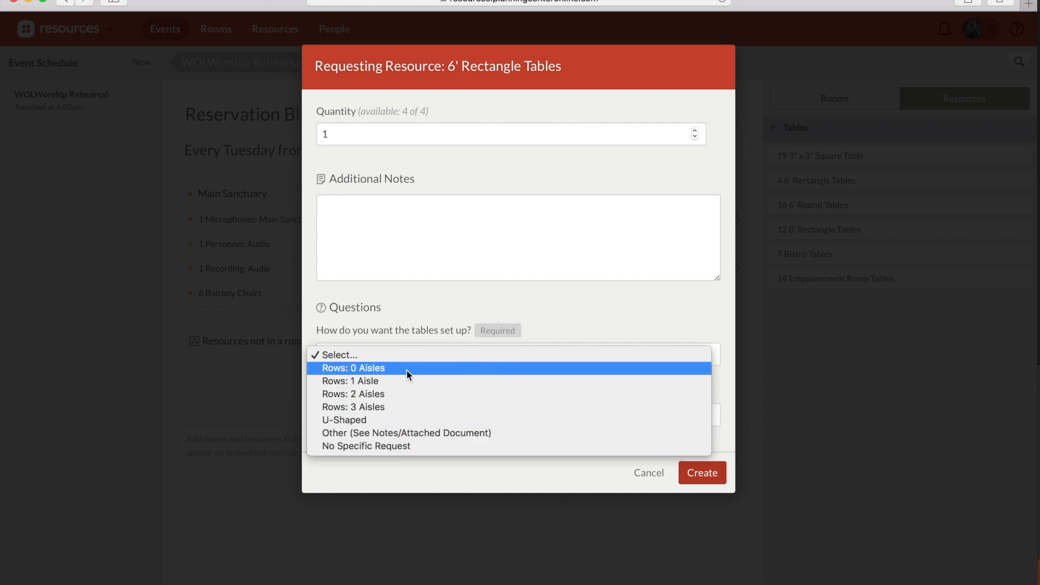
pyautogui.click(400, 433)
pyautogui.click(399, 236)
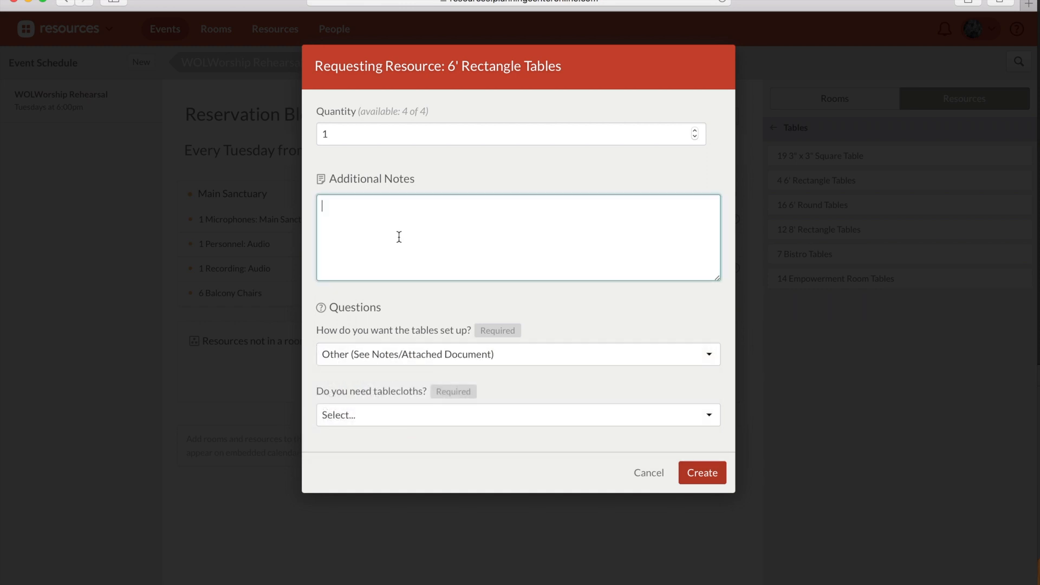
pyautogui.write('Lower Level: Stage Left by Stage Entry')
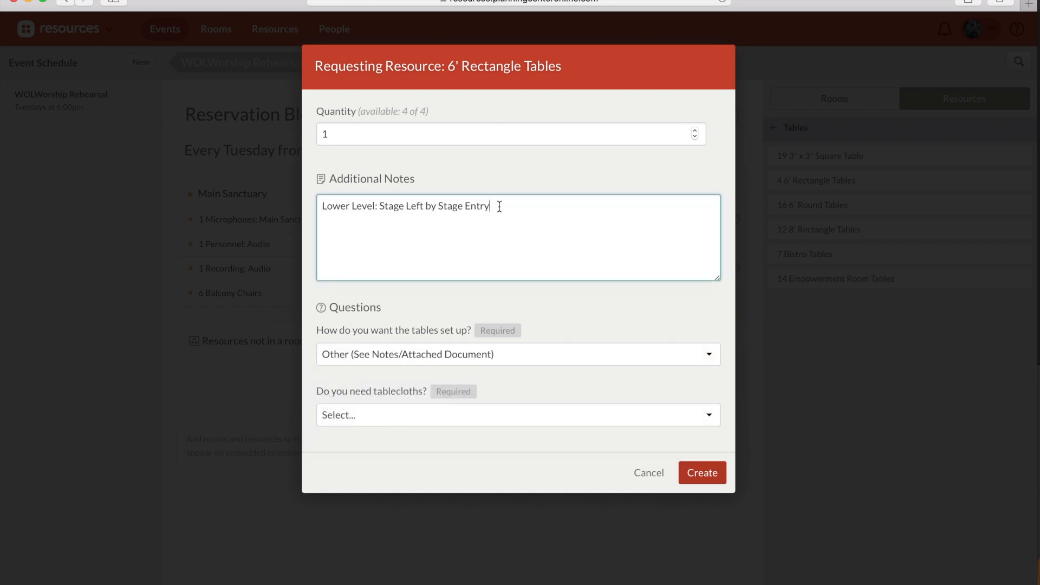
pyautogui.click(412, 419)
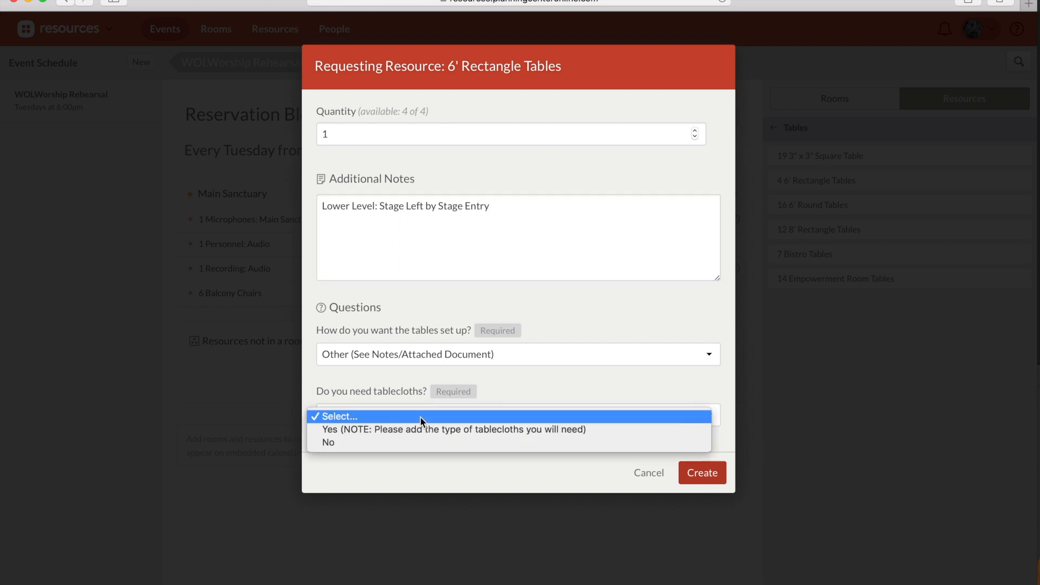
pyautogui.click(401, 442)
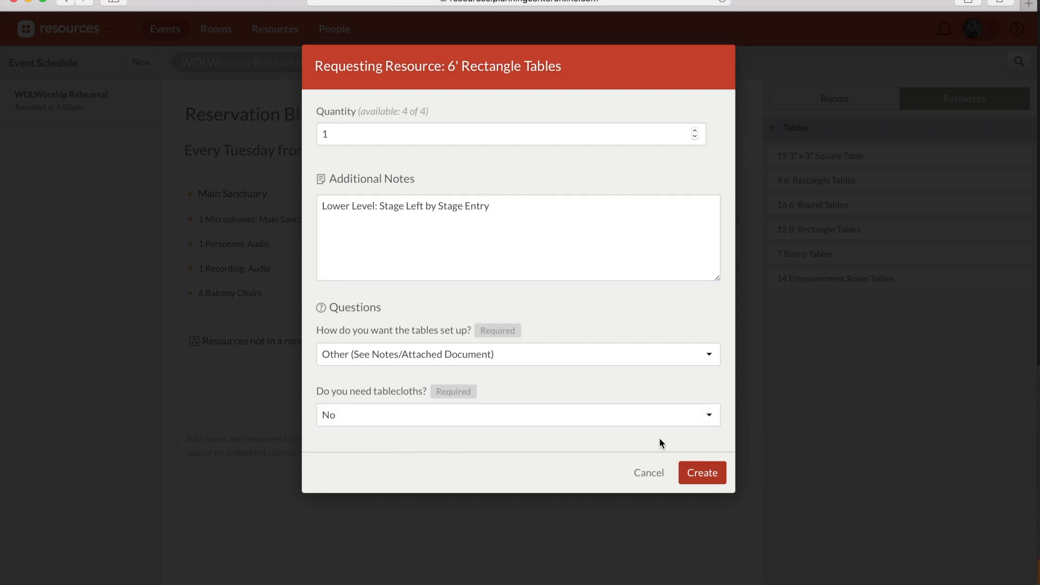
pyautogui.click(704, 473)
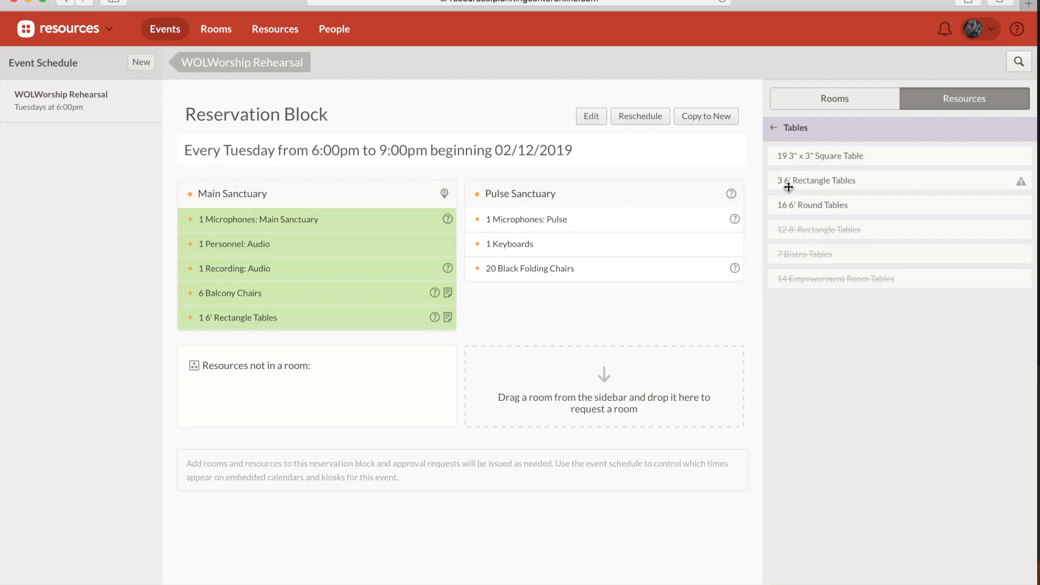
# Step: Look through the available tablecloth resources and return to the main resource categories
pyautogui.click(795, 128)
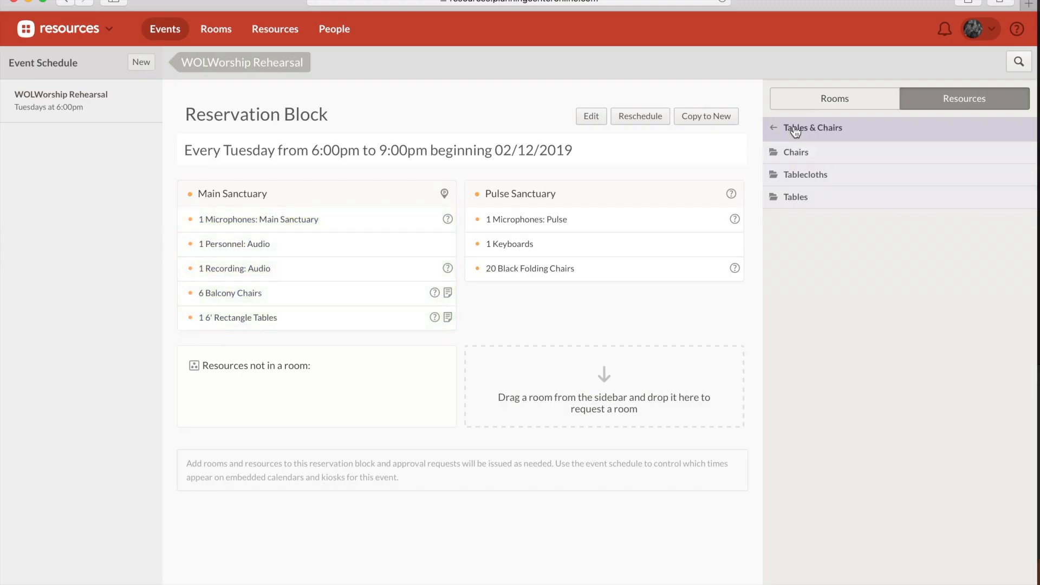
pyautogui.click(805, 178)
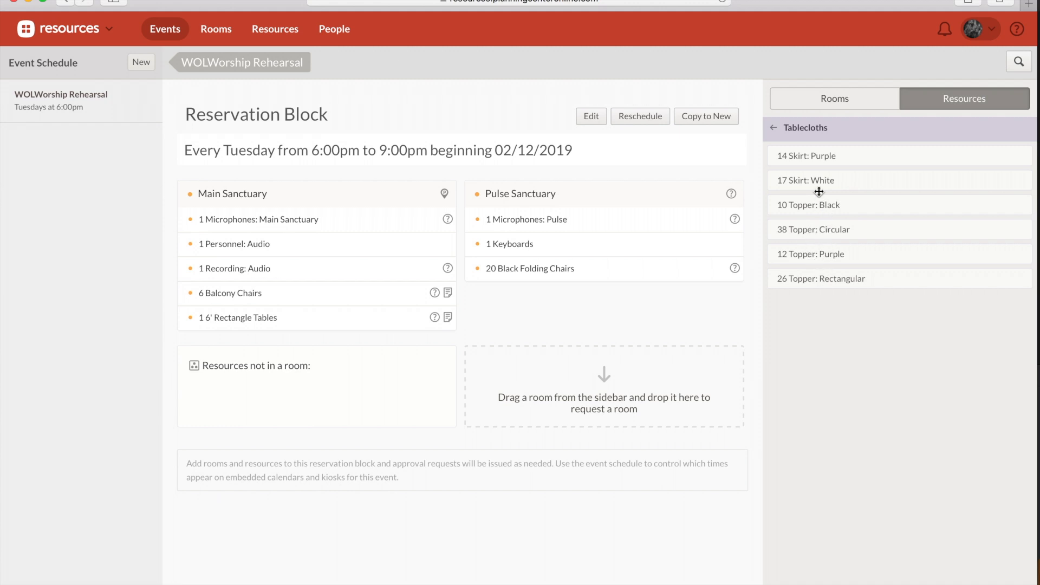
pyautogui.click(806, 130)
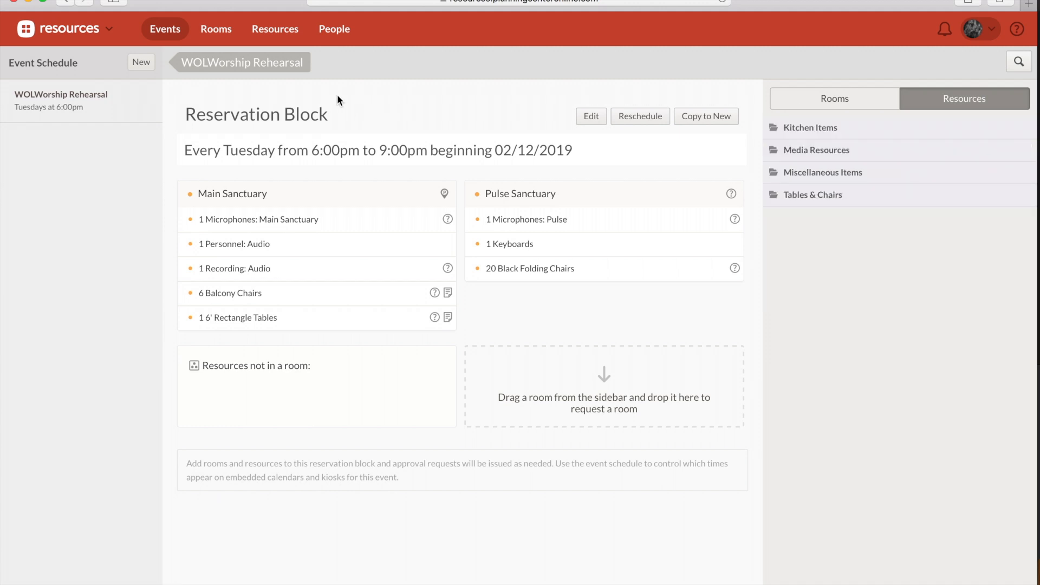
# Step: Review the event's overview, find WOLWorship Rehearsal on February 12 in the events calendar, and open its details
pyautogui.click(234, 65)
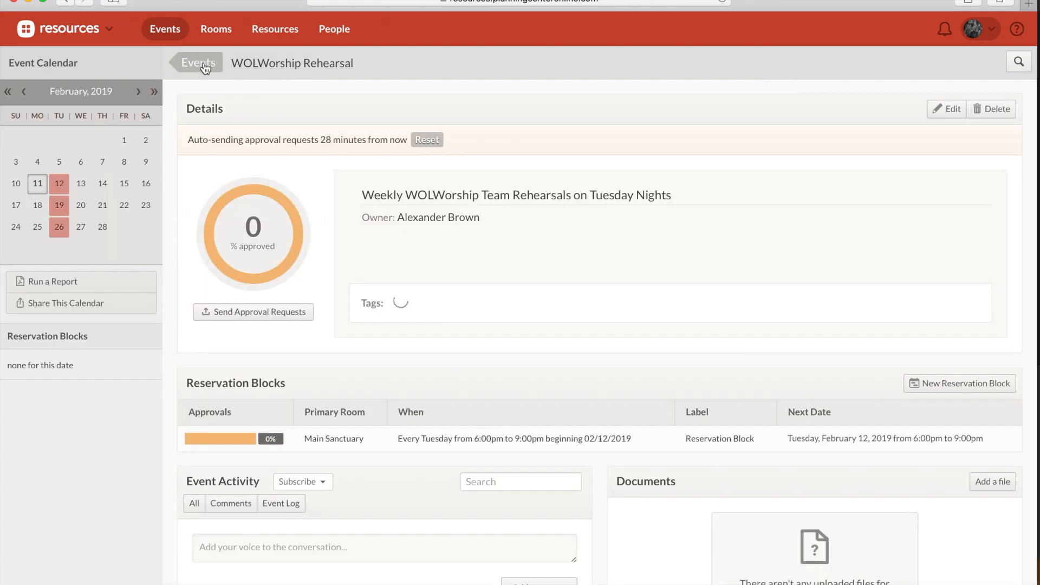
pyautogui.scroll(-3, 340, 218)
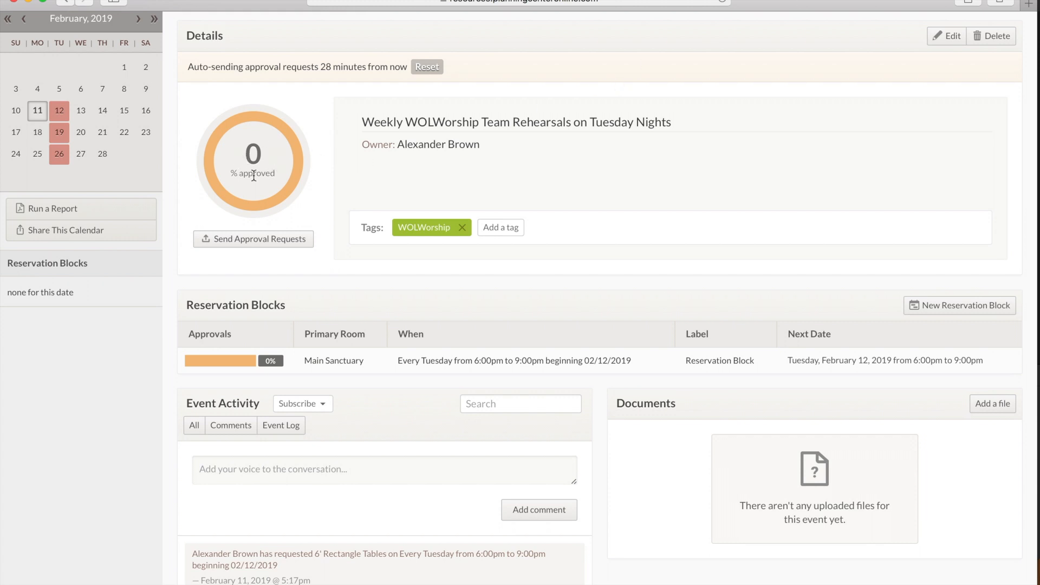
pyautogui.scroll(3, 253, 175)
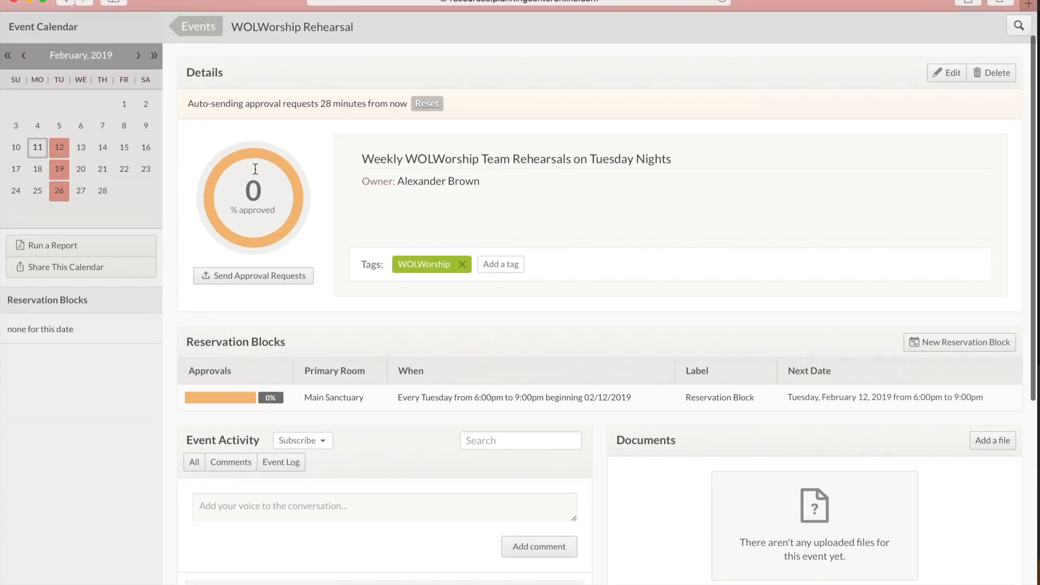
pyautogui.click(190, 64)
pyautogui.scroll(-3, 488, 478)
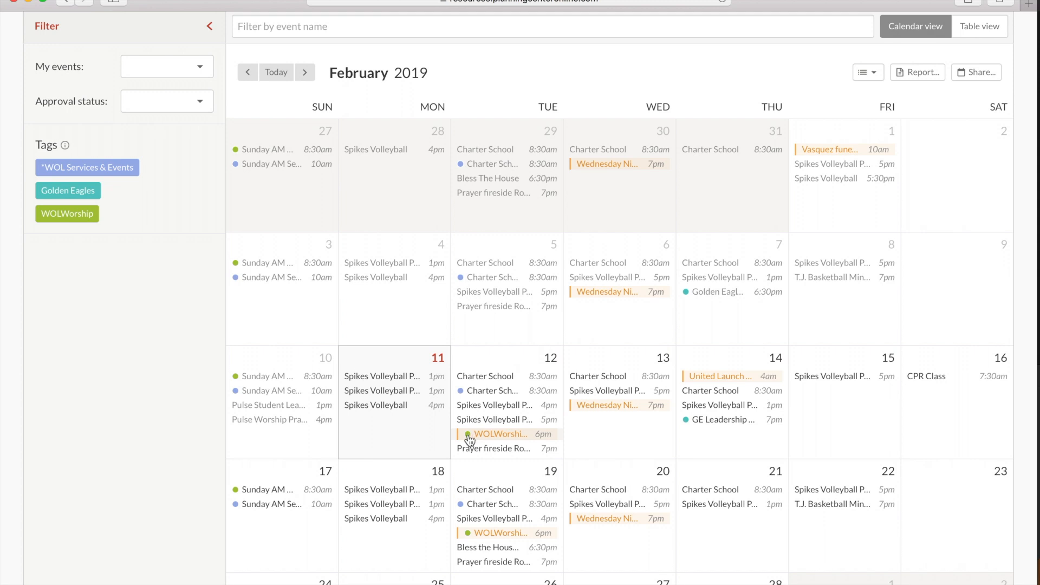
pyautogui.click(489, 436)
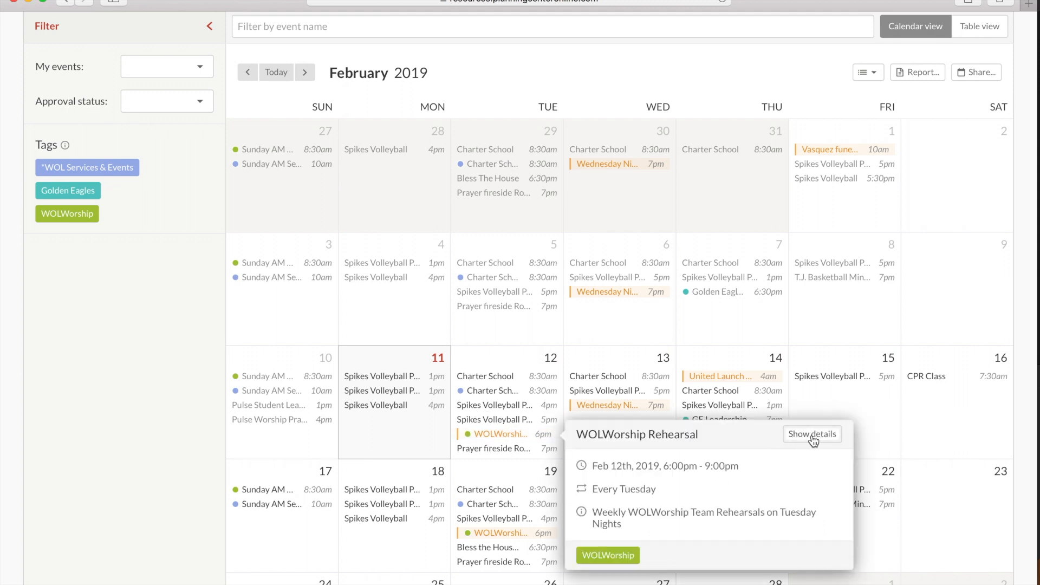
pyautogui.click(812, 437)
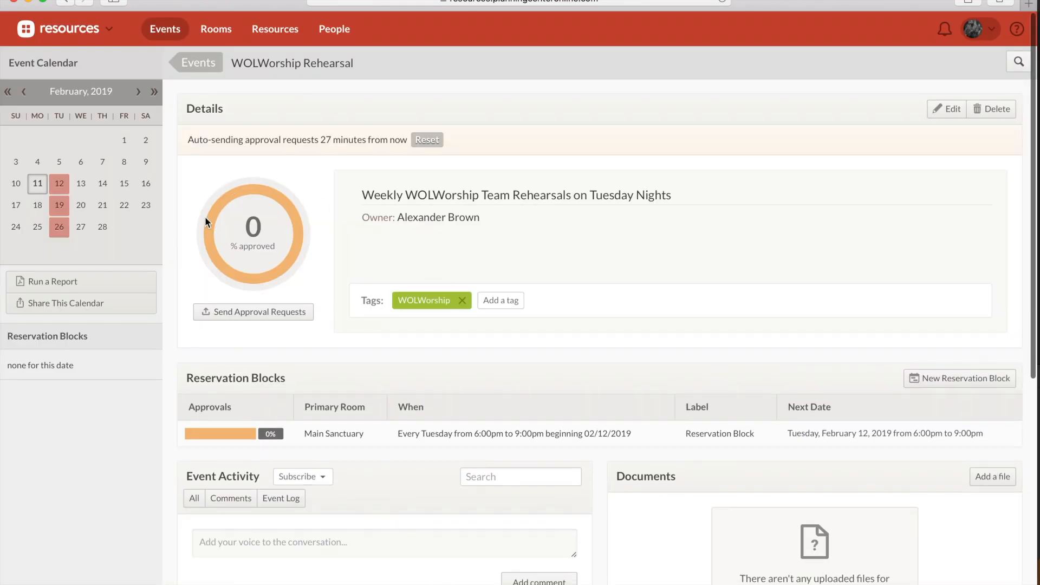